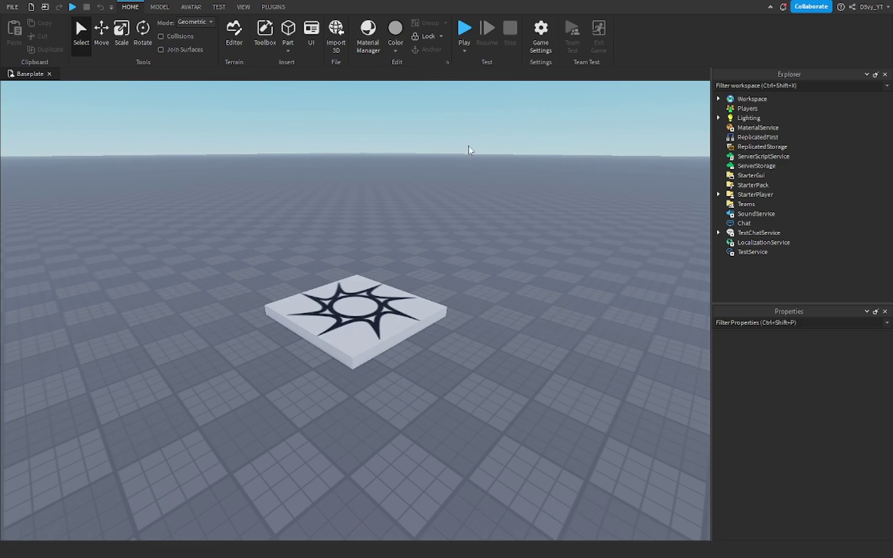
scroll(417, 193, up, 3)
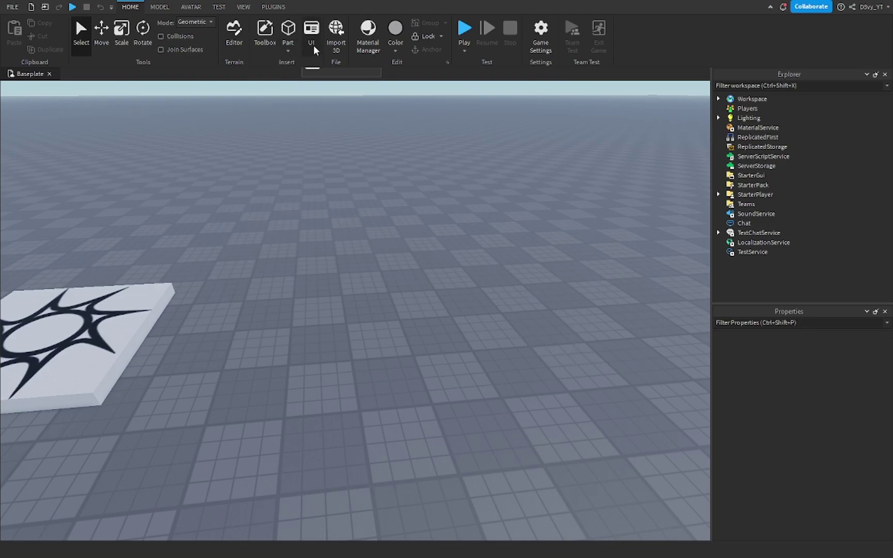
Insert a block part and resize it into a flat slab.
click(288, 30)
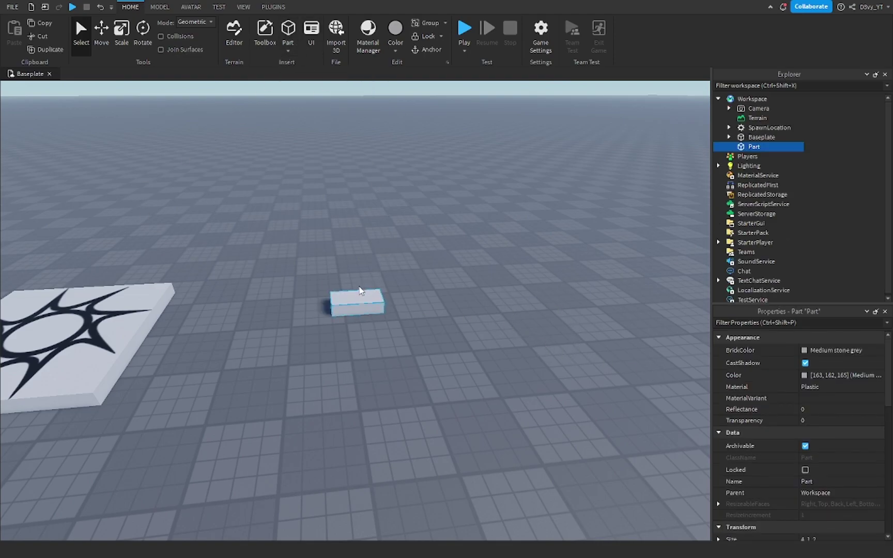
key(ctrl+3)
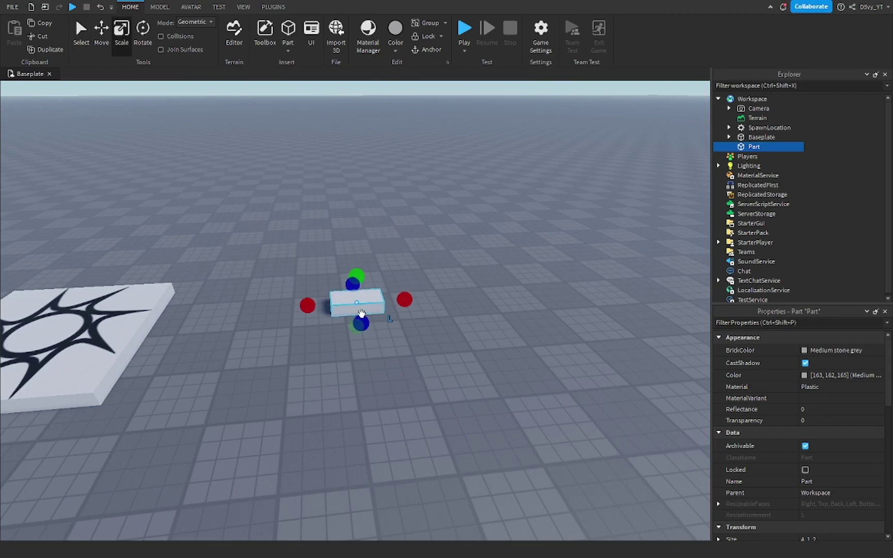
drag(361, 323, 374, 381)
drag(403, 300, 455, 299)
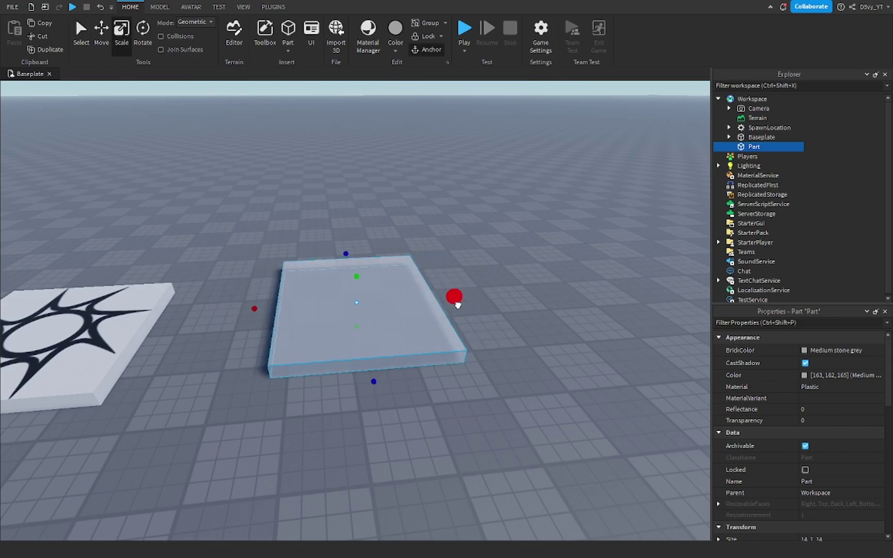
scroll(493, 297, up, 2)
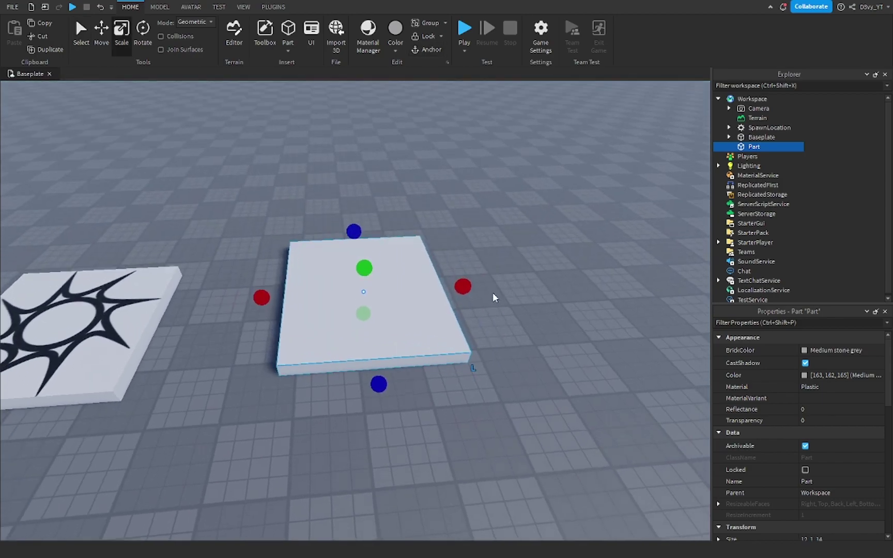
right_drag(492, 297, 473, 325)
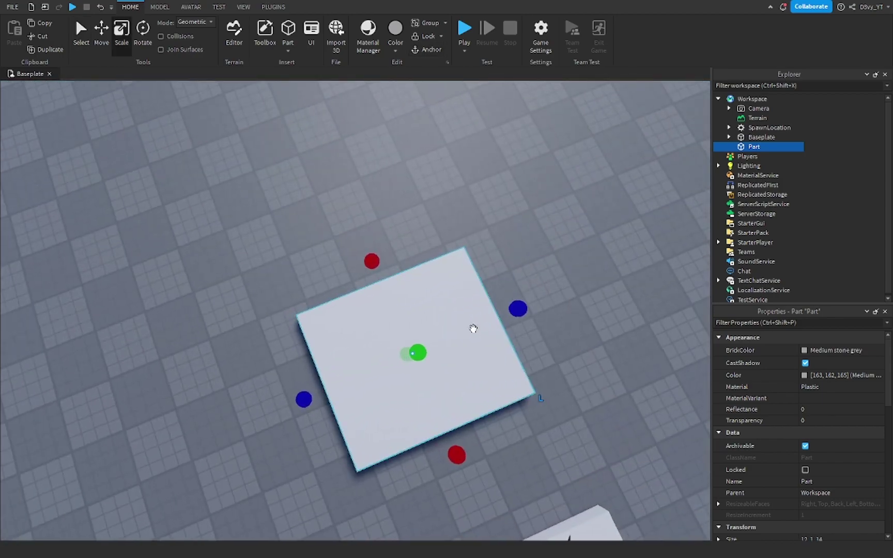
Turn off CastShadow, rename the slab GrowPart, and insert a Script into it.
click(489, 243)
right_drag(488, 244, 299, 244)
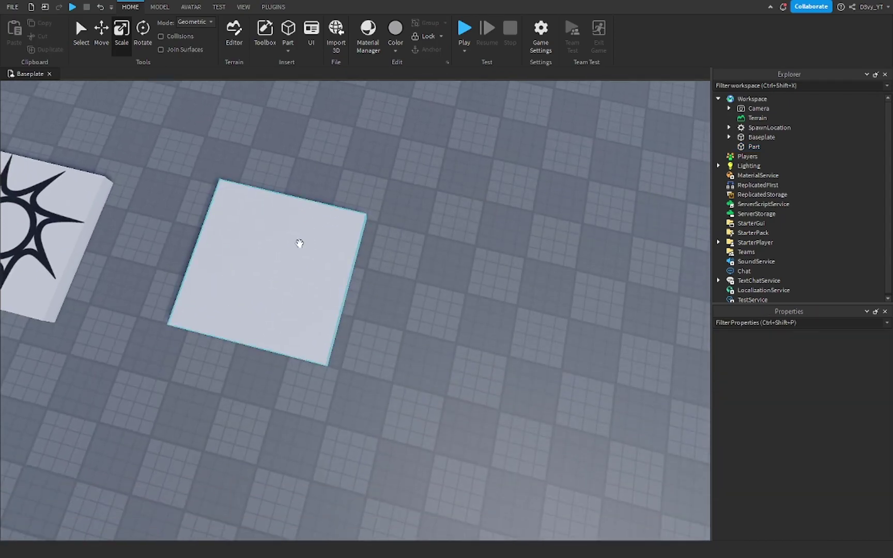
click(300, 244)
click(805, 363)
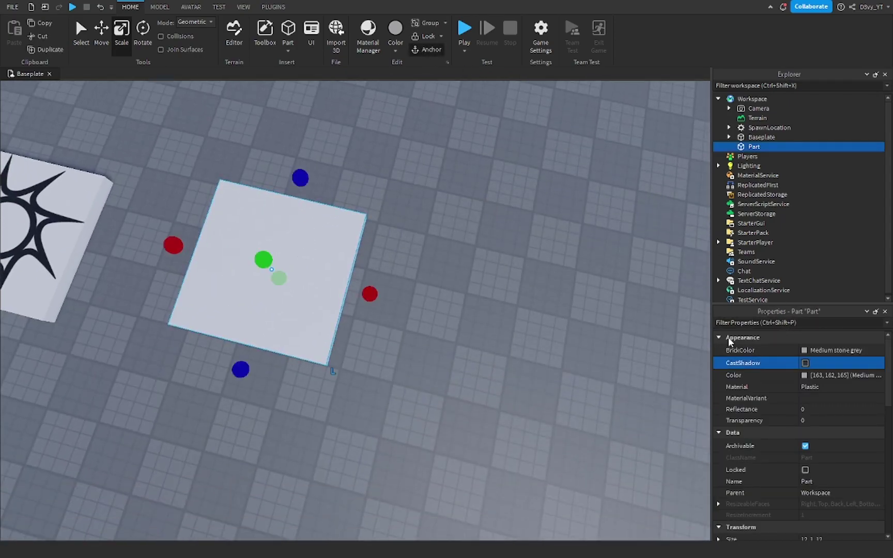
mouse_move(536, 283)
right_down()
mouse_move(534, 309)
mouse_move(471, 229)
right_up()
text(Ground)
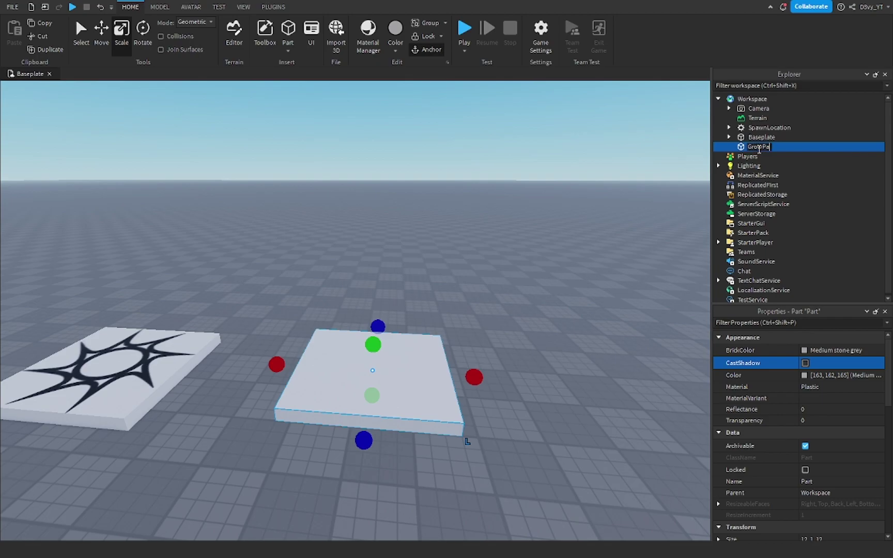
text(rt)
key(Return)
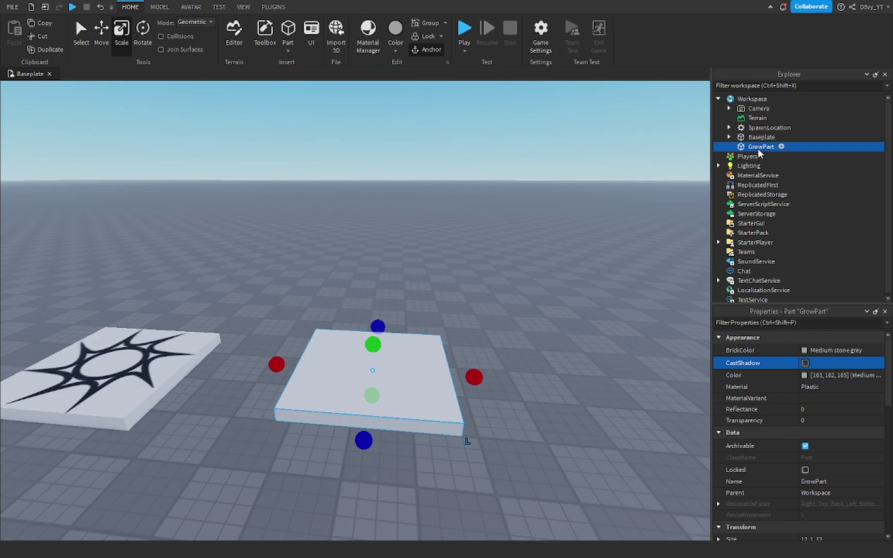
click(781, 147)
click(760, 184)
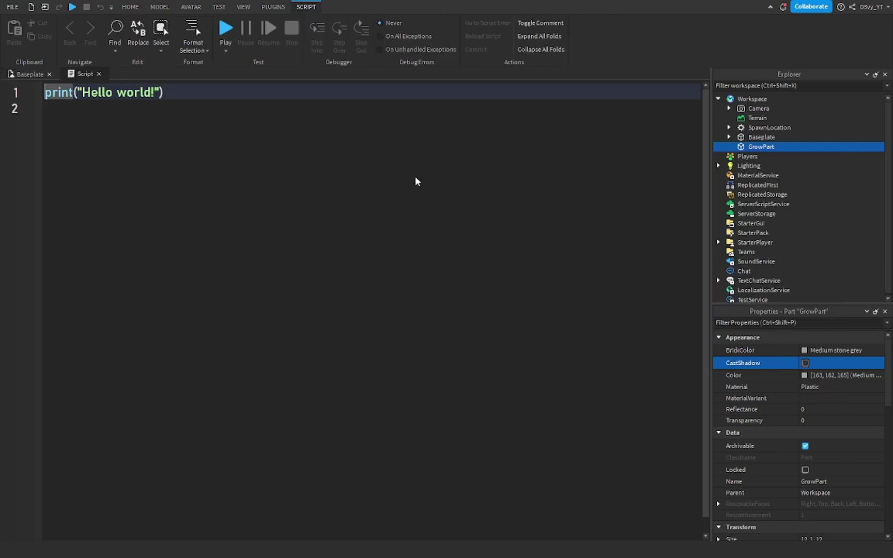
Replace the placeholder with a Parent.Touched:Connect handler that waits for the Humanoid.
key(ctrl+a)
key(BackSpace)
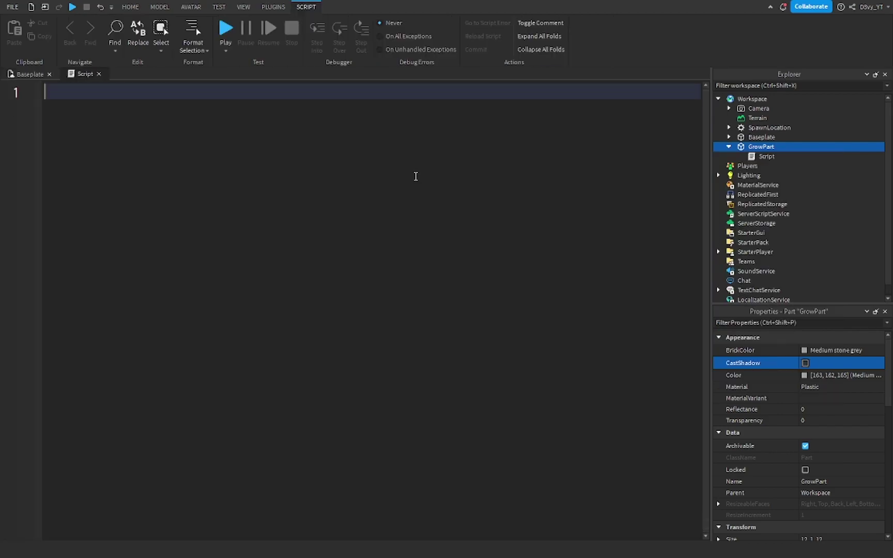
text(script.)
text(.P)
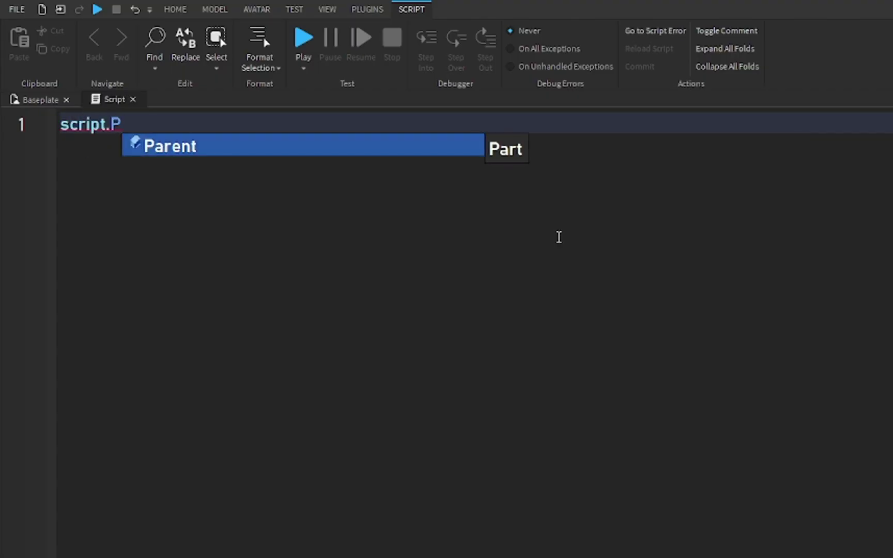
key(Tab)
text(.To)
key(Tab)
text(:C)
key(Tab)
text((function)
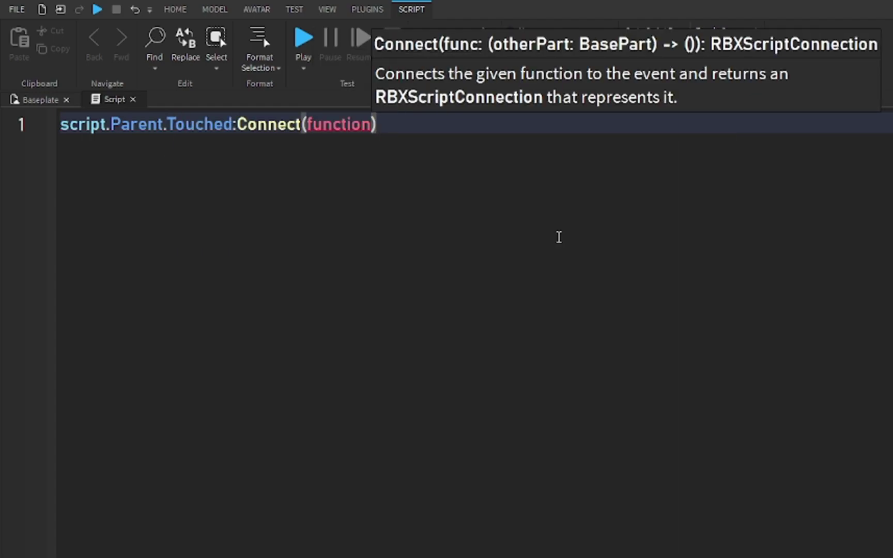
text((touchId)
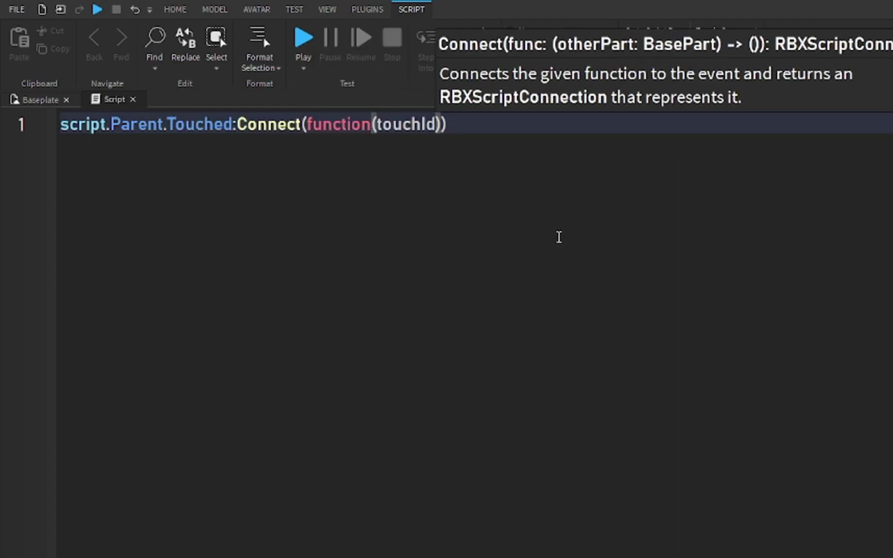
key(Return)
key(BackSpace)
key(BackSpace)
key(BackSpace)
text(ed)
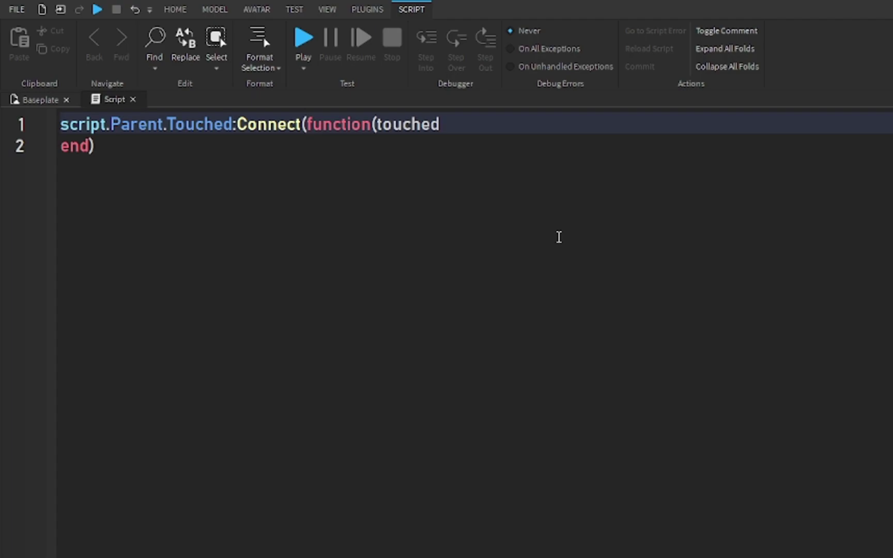
text())
key(Return)
text(lo)
key(Tab)
text(Hu)
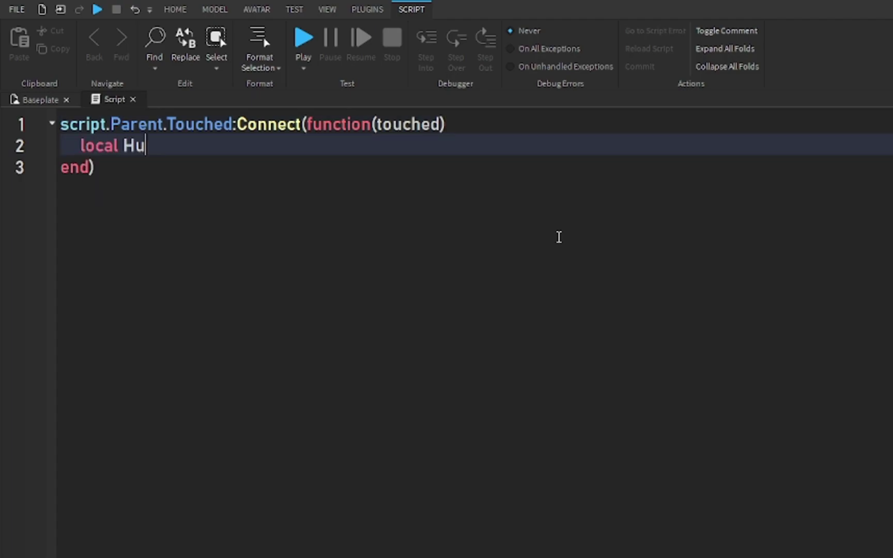
text(amnoid = touch)
key(Tab)
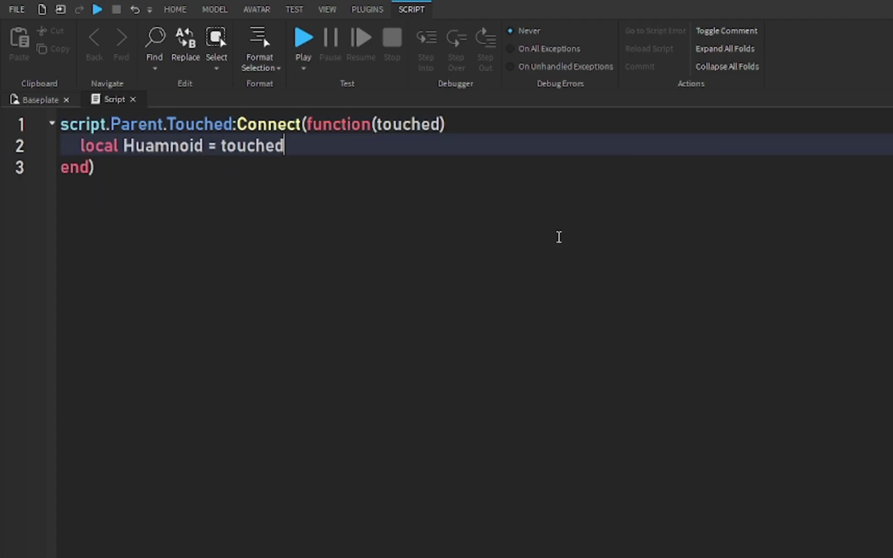
text(.)
key(Tab)
text(:Wa)
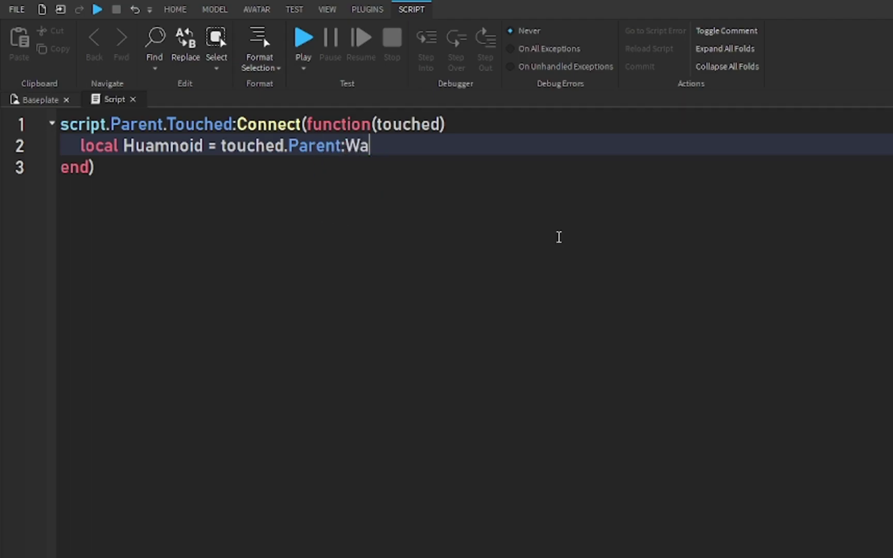
key(Tab)
text("H)
key(BackSpace)
text(")
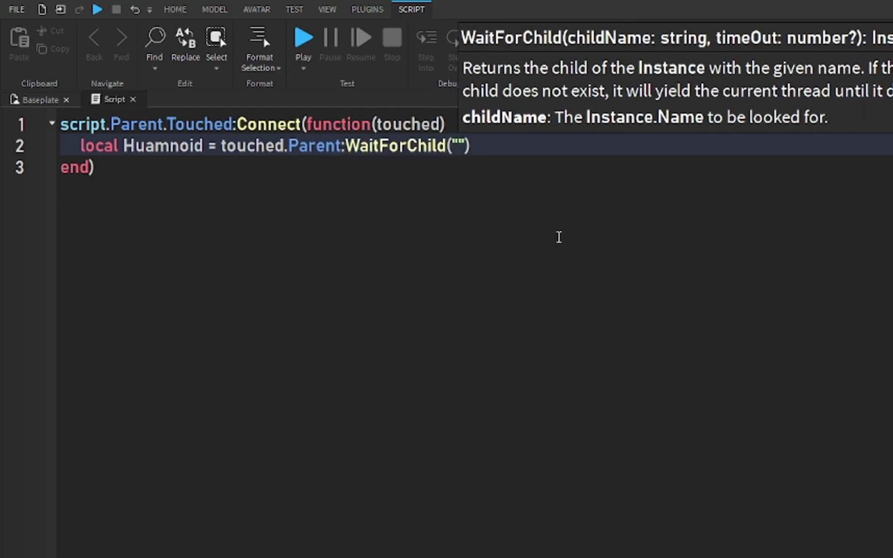
text(Humanoid"))
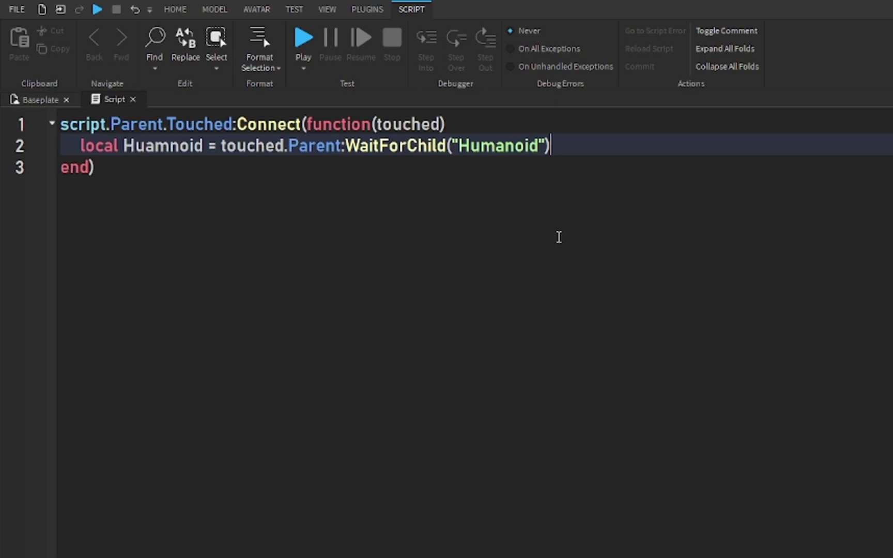
key(Return)
text(if Humanoid then)
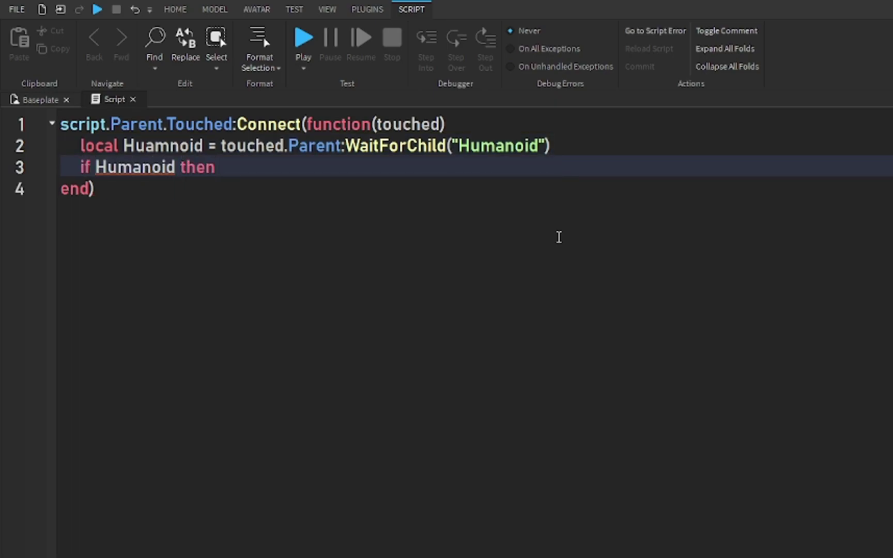
Inside an if block, set BodyWidthScale, BodyDepthScale, BodyHeightScale and HeadScale to 2.
key(Return)
text(human)
key(BackSpace)
key(BackSpace)
key(BackSpace)
key(BackSpace)
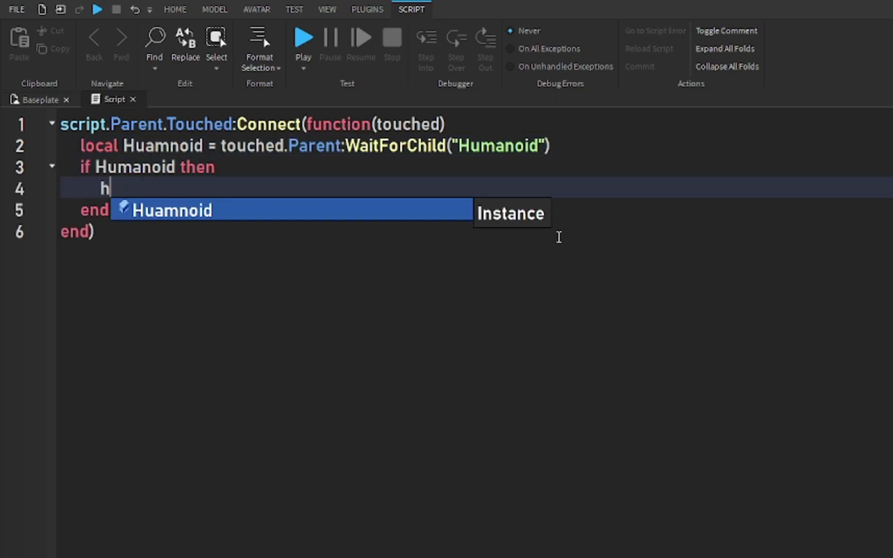
key(Tab)
text(.)
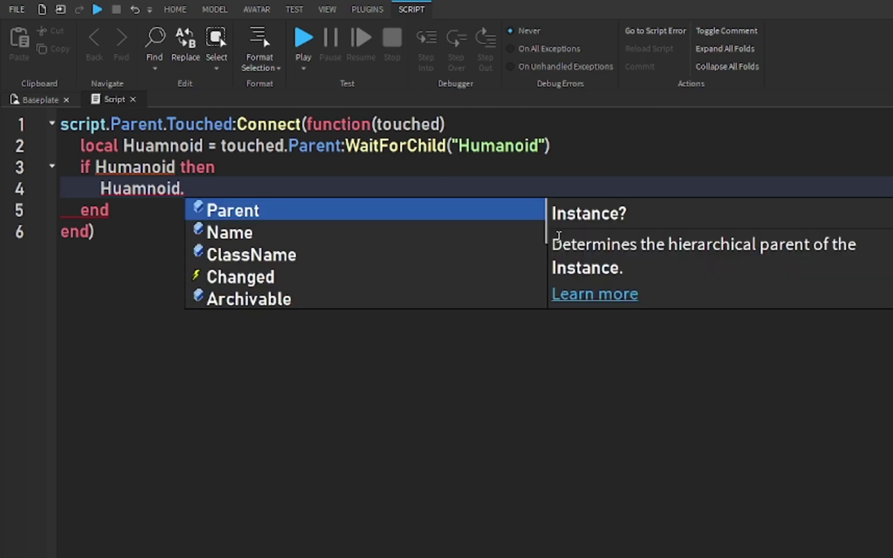
text(BodyWidthScale)
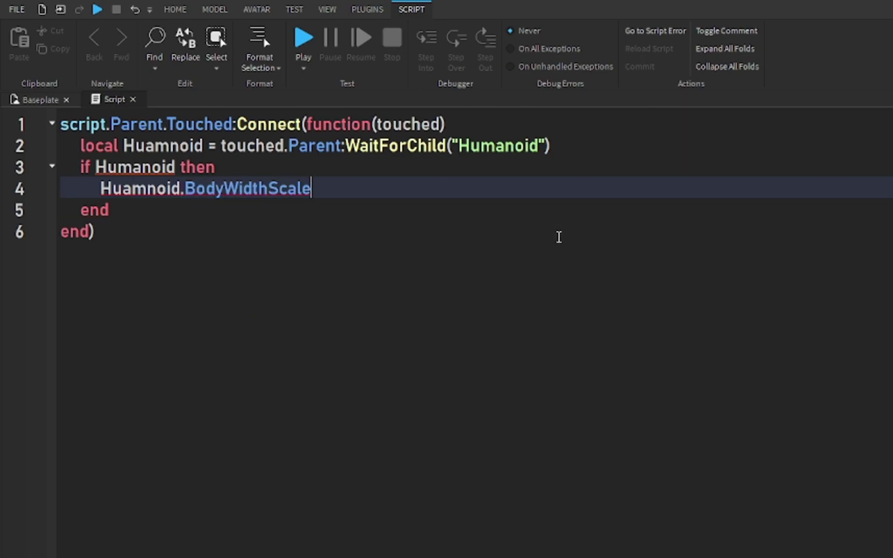
text(.Value )
text(= 2)
key(Return)
text(Hu)
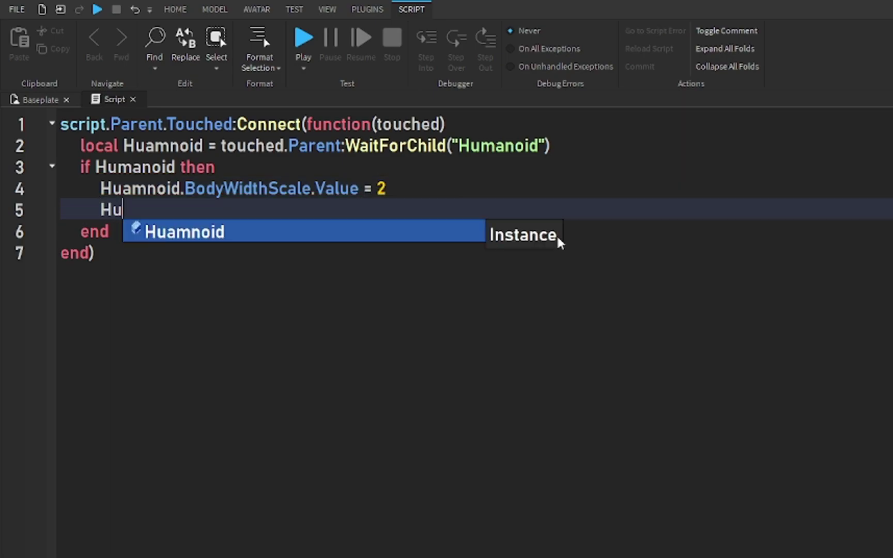
text(manoid.BodyDep)
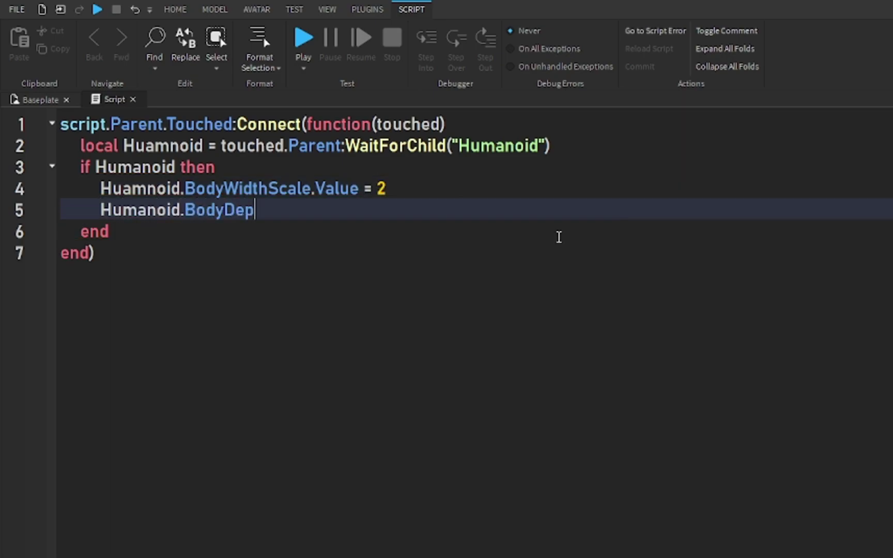
text(thScale.Va)
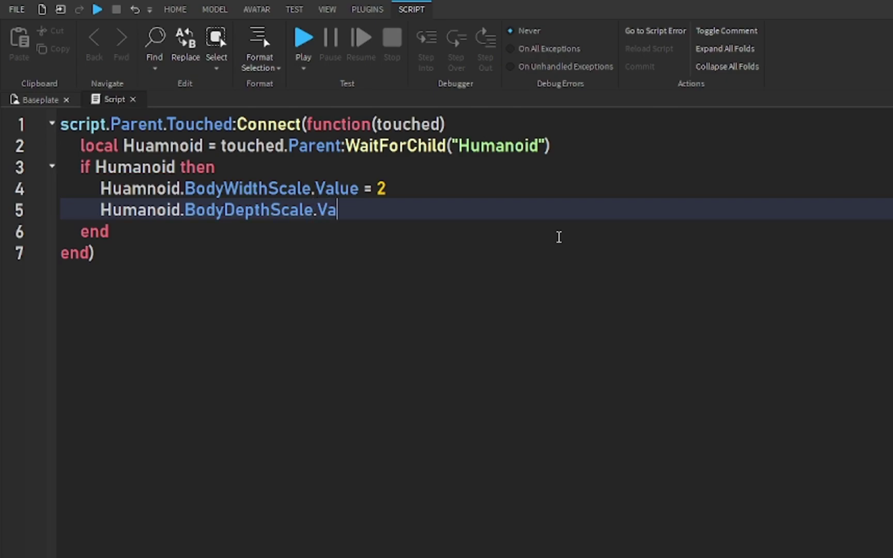
text(lue = 2)
key(Return)
text(hu)
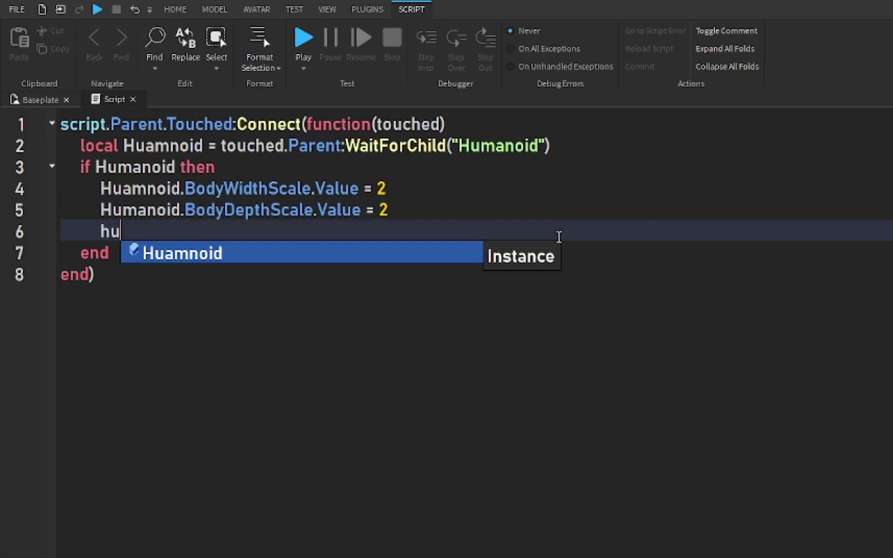
text(manoid)
key(Tab)
text(.)
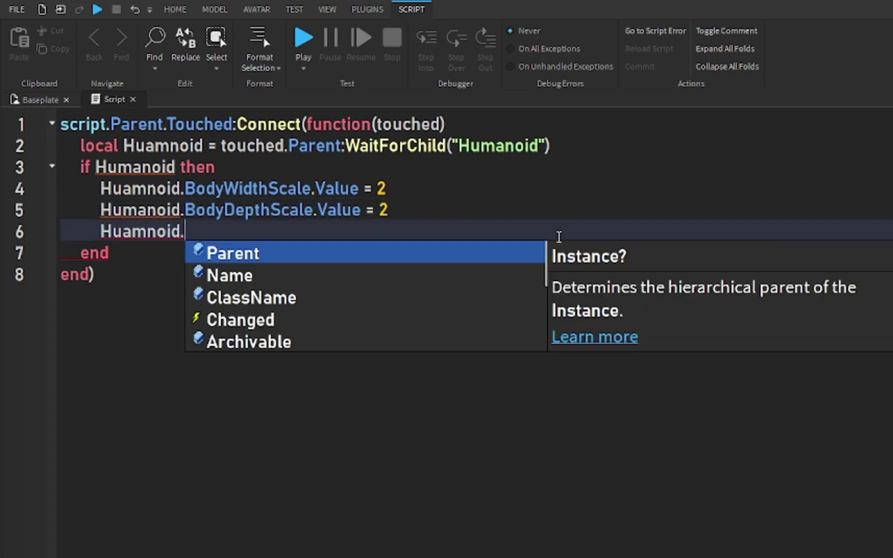
text(Body)
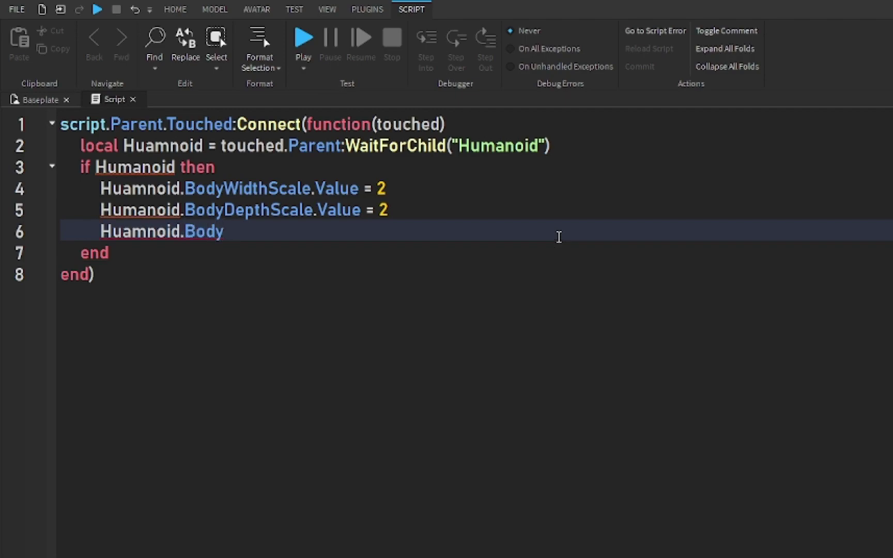
text(HeightS)
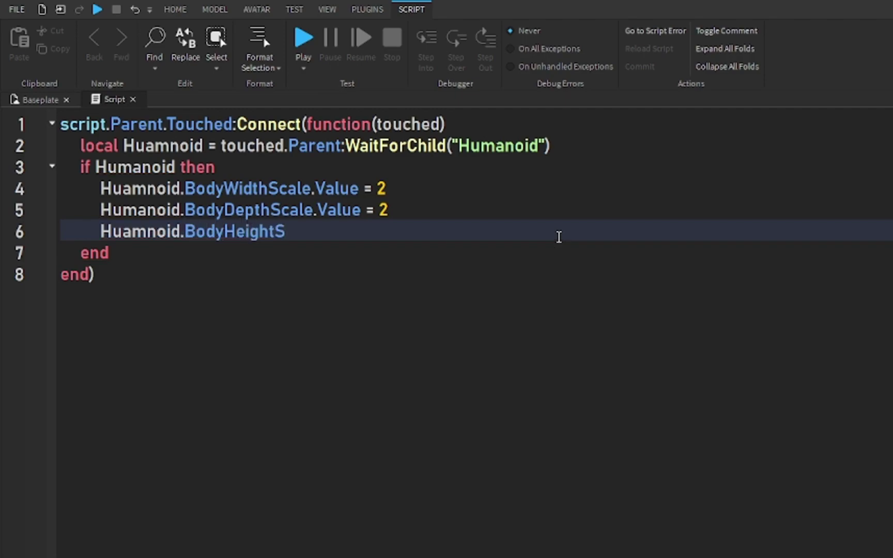
text(cale.Value = 2)
key(Return)
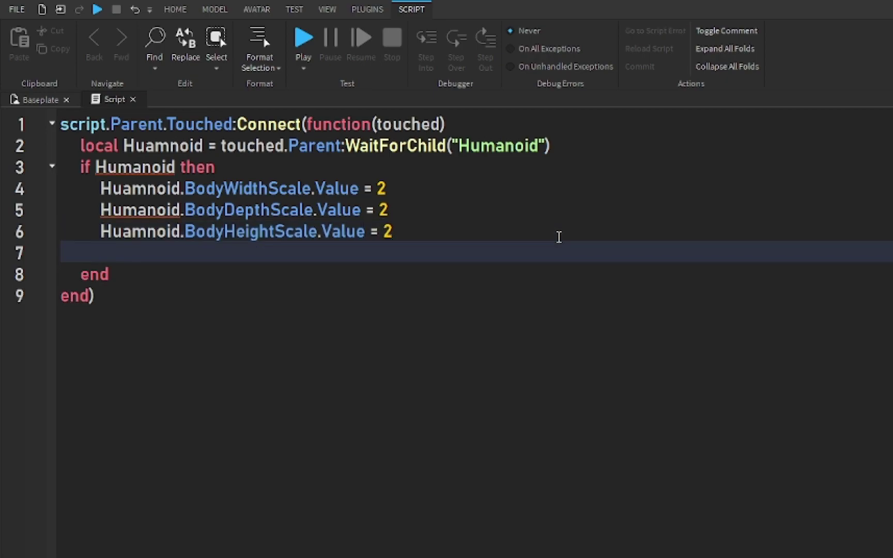
text(human)
key(BackSpace)
key(BackSpace)
key(BackSpace)
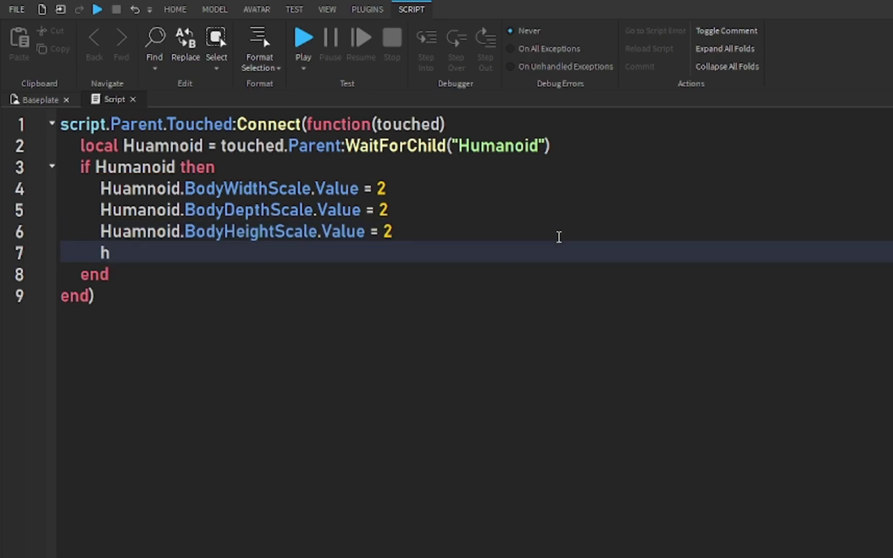
key(Tab)
text(.HeadS)
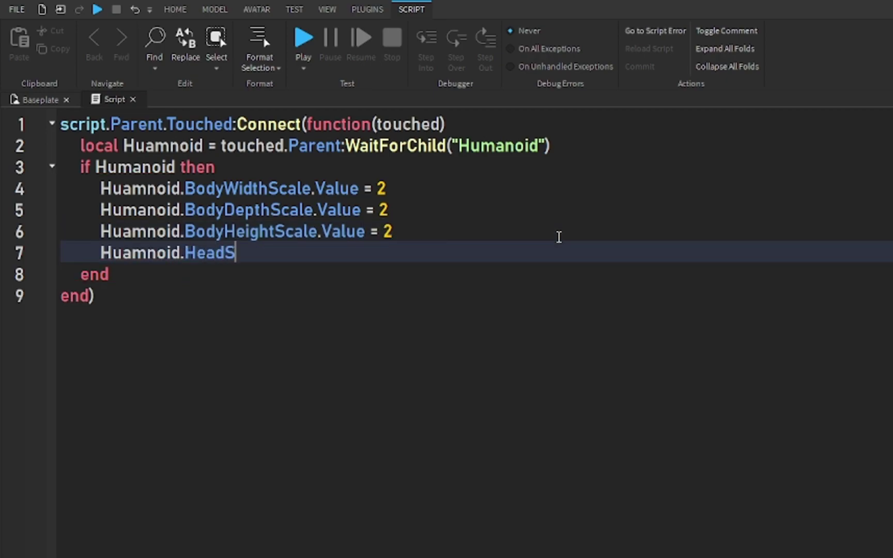
text(cale.Value = )
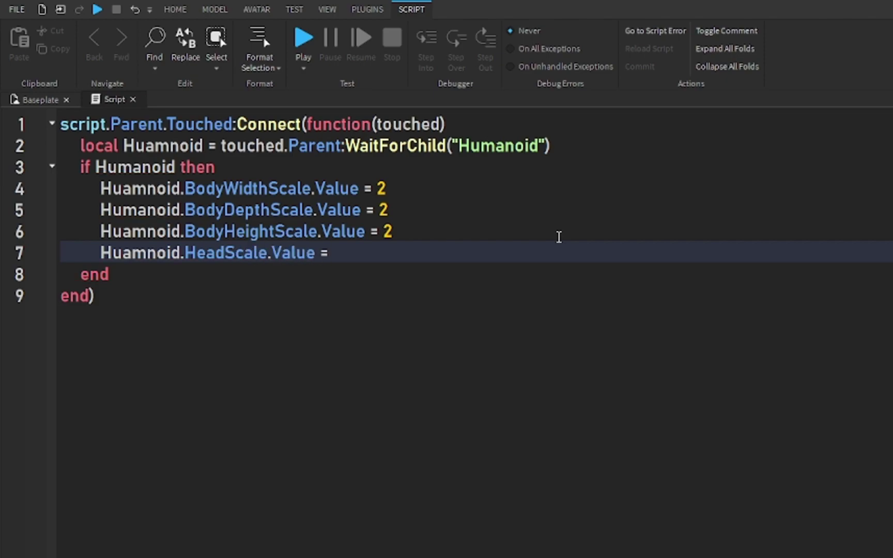
text(2)
key(Return)
text(hu)
Add the JumpPower 50 and WalkSpeed 16 lines, then review the code.
key(Tab)
text(.Ju)
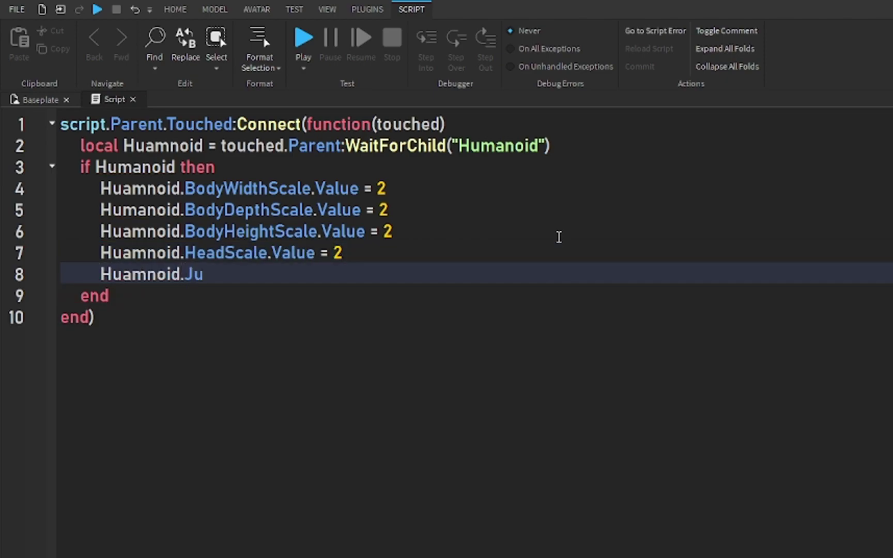
text(mpPower = 50)
key(Return)
text(hu)
key(Tab)
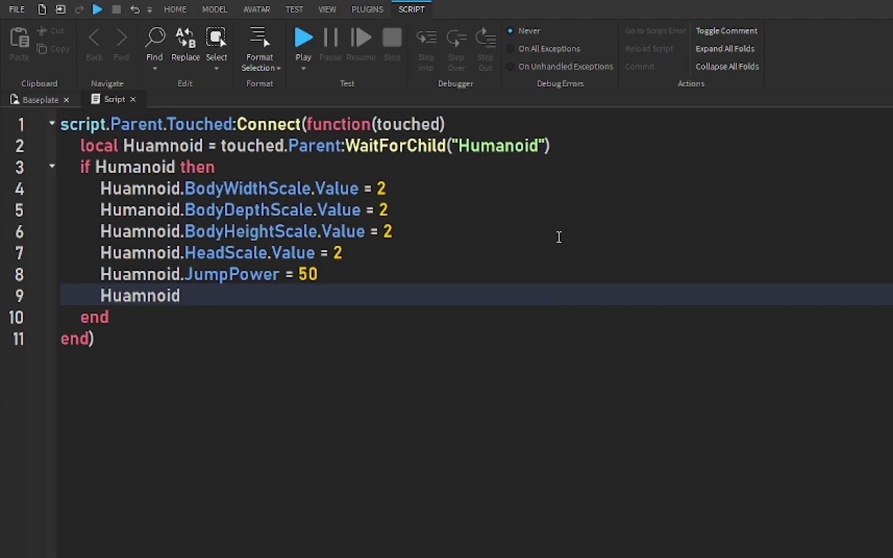
text(.walkSpeed)
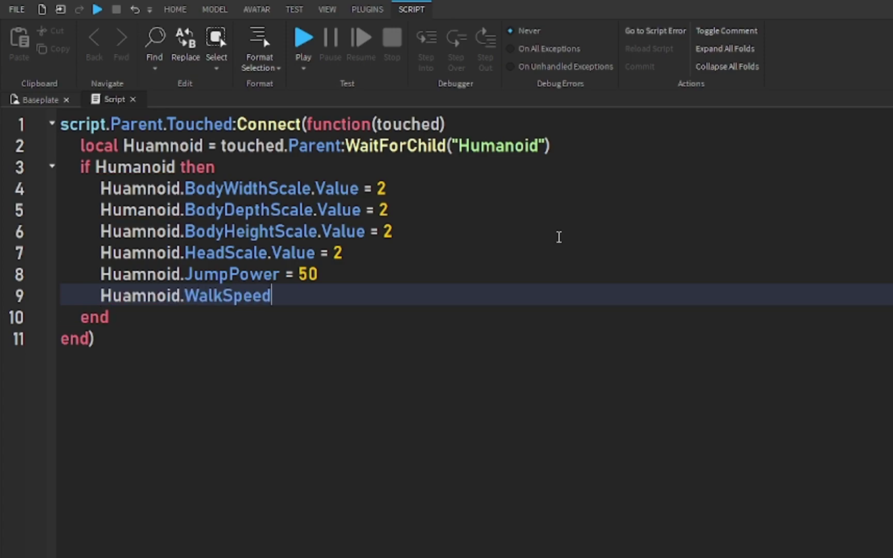
text( = 16)
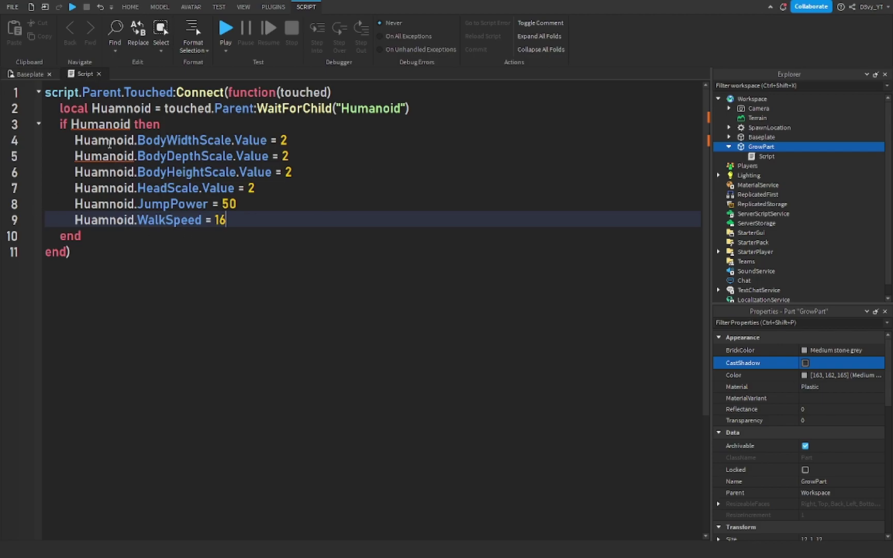
click(108, 172)
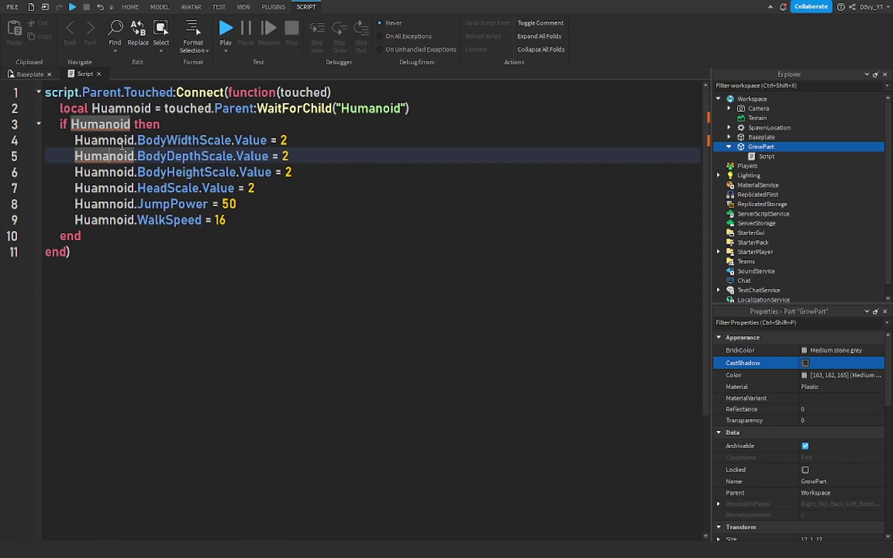
click(361, 182)
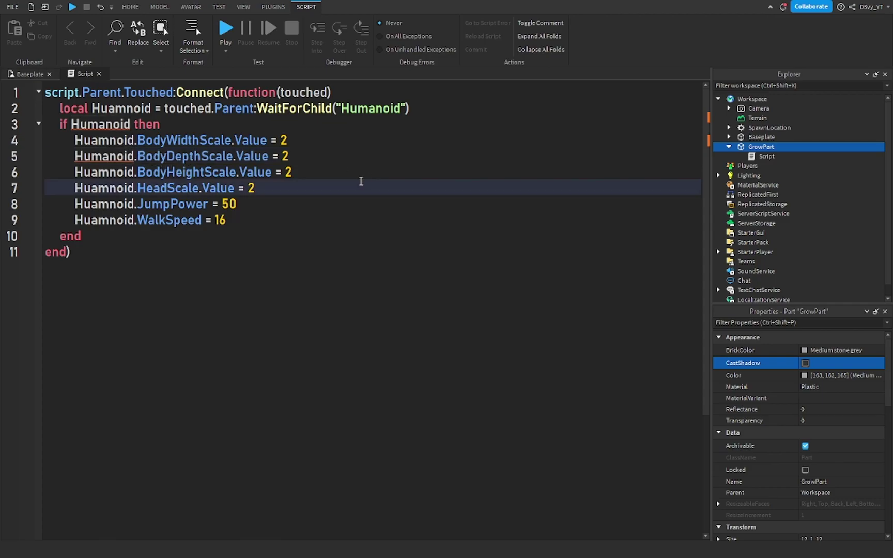
Close the script and colour GrowPart Bright green.
click(99, 75)
click(358, 205)
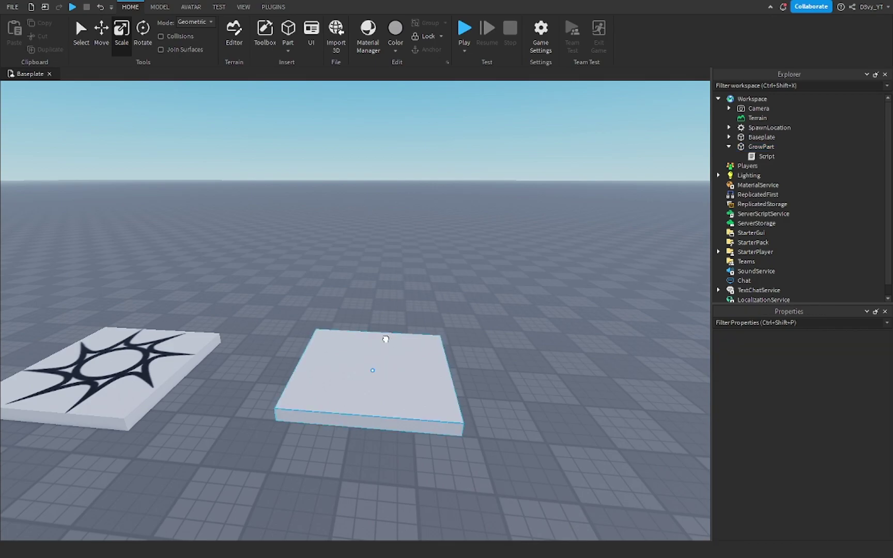
click(384, 339)
click(393, 51)
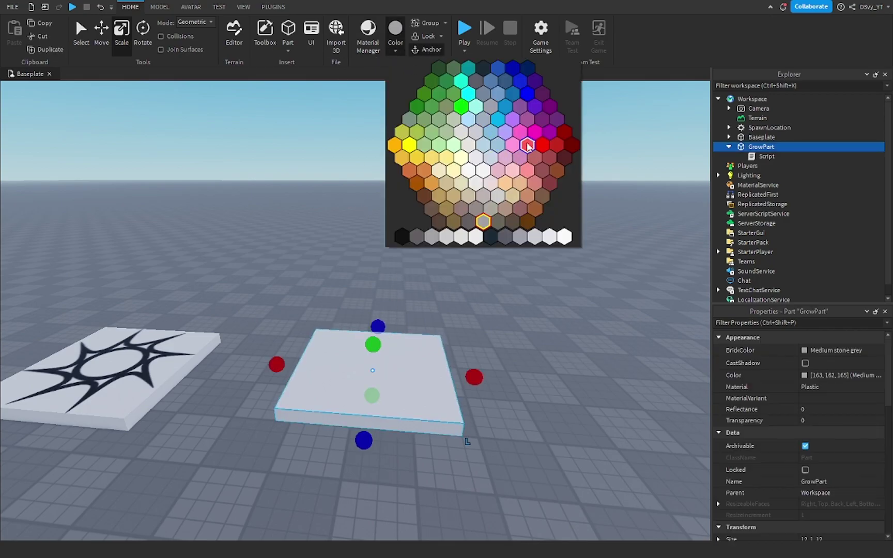
click(461, 107)
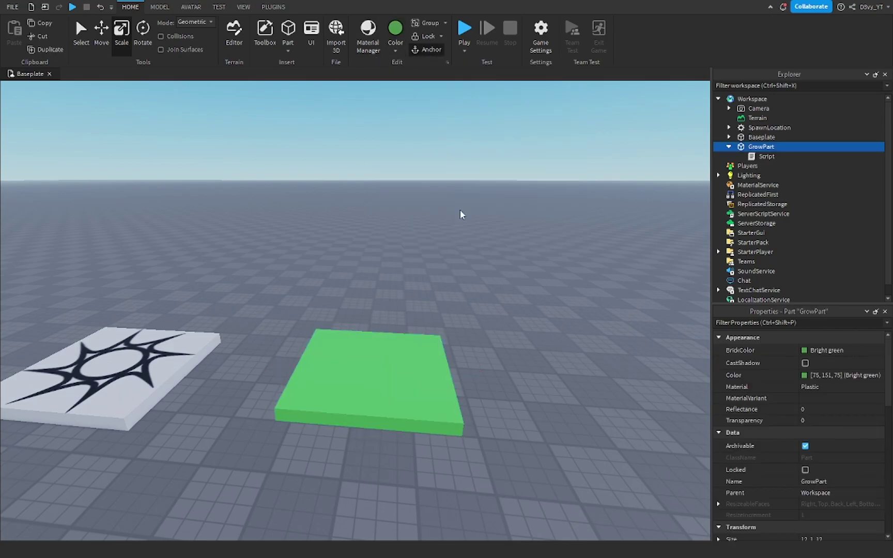
Play-test the game and walk the avatar onto the green part.
click(460, 215)
key(F5)
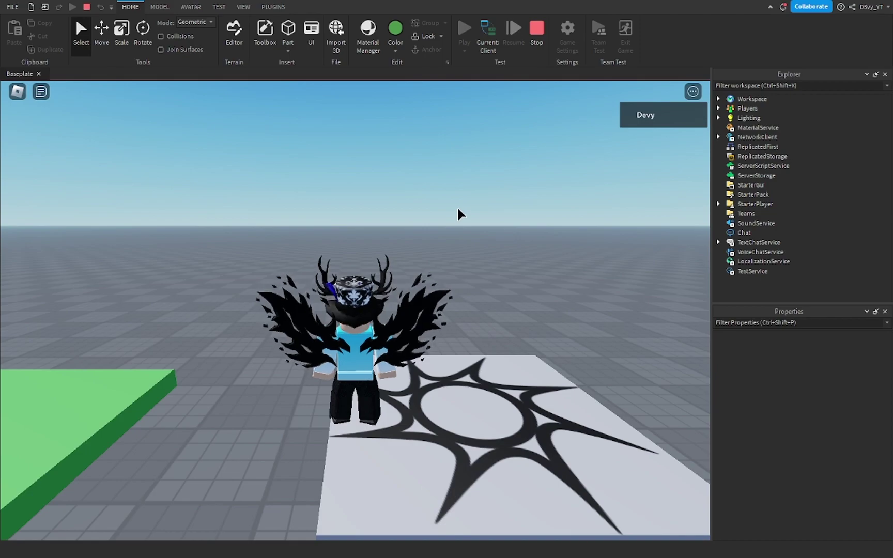
key(a)
key(w)
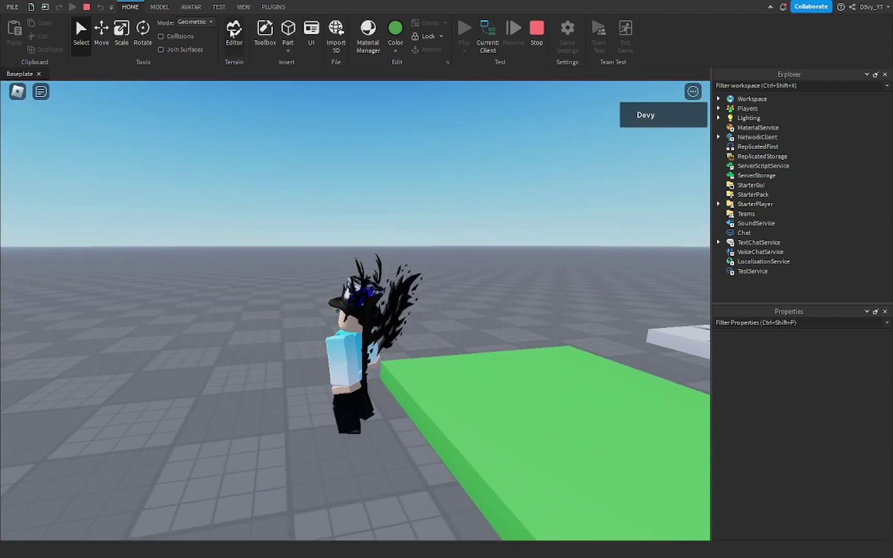
Show the Output log, stop the play test, and return to the script.
click(244, 7)
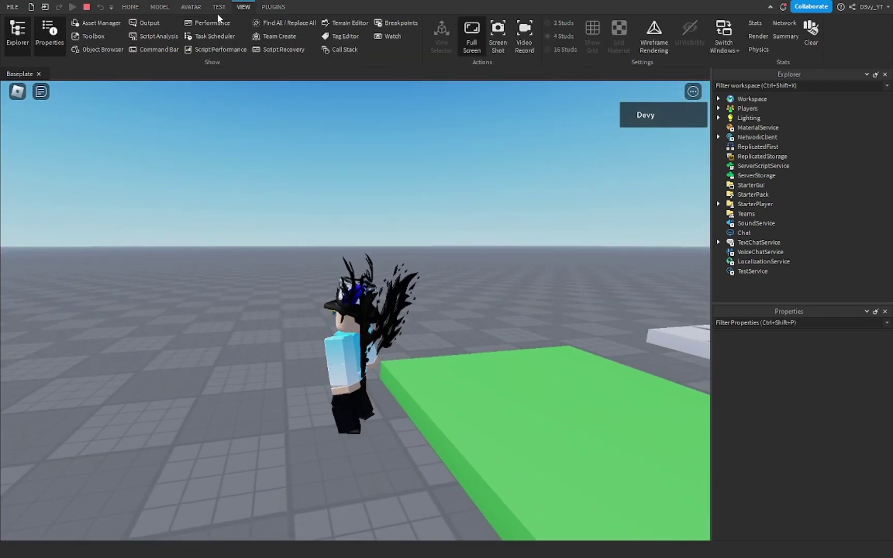
click(159, 23)
key(shift+F5)
click(365, 201)
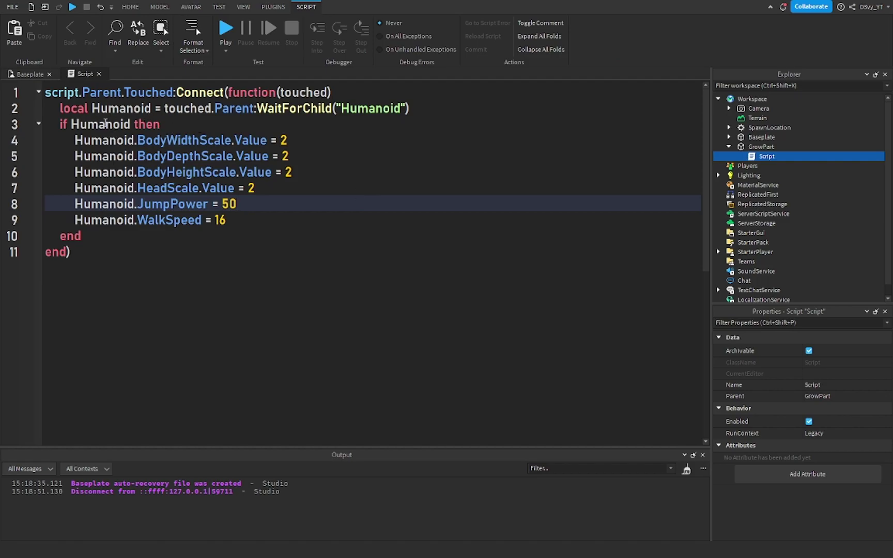
Review the handler lines, Humanoid variable and Value property, then close the GrowPart script.
mouse_move(93, 108)
mouse_down()
mouse_move(139, 172)
mouse_move(159, 219)
mouse_up()
click(160, 220)
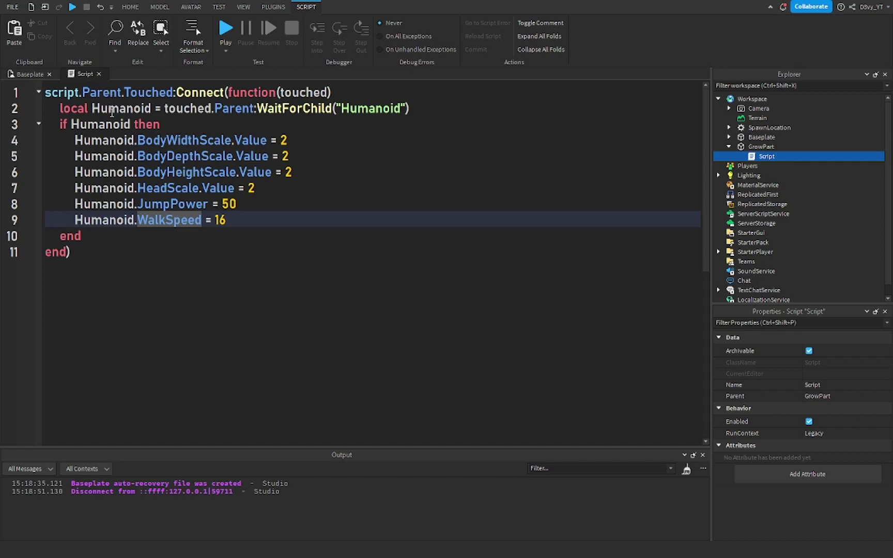
click(110, 108)
click(252, 156)
click(99, 73)
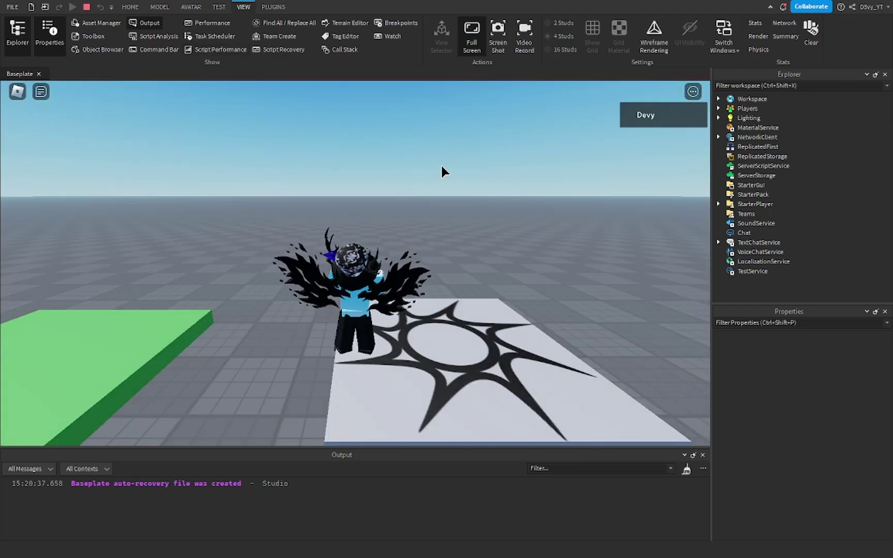
Walk the avatar across the green GrowPart so it grows.
right_drag(441, 165, 442, 166)
key(w)
key(s)
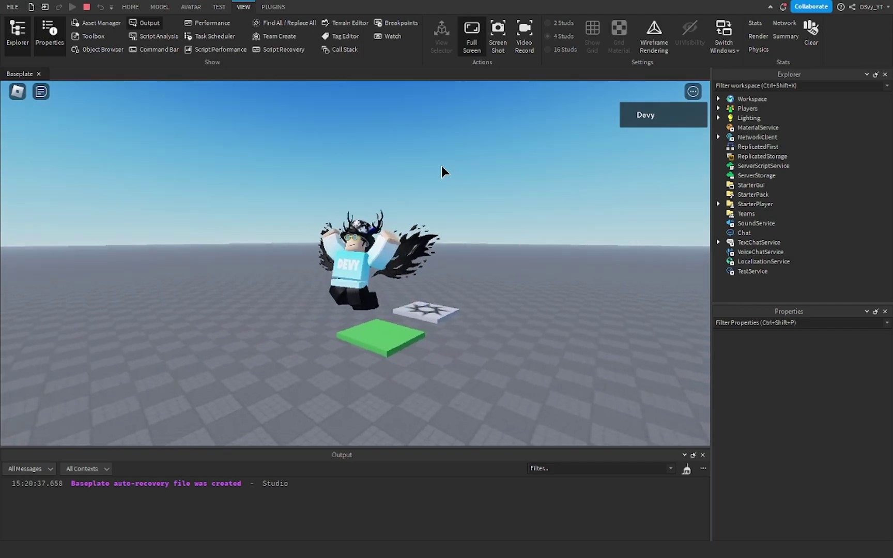
mouse_move(442, 165)
right_down()
mouse_move(365, 210)
mouse_move(336, 260)
right_up()
key(w)
key(a)
key(w)
Reset the character, walk back toward the green part, and stop the test.
key(Escape)
key(r)
key(Return)
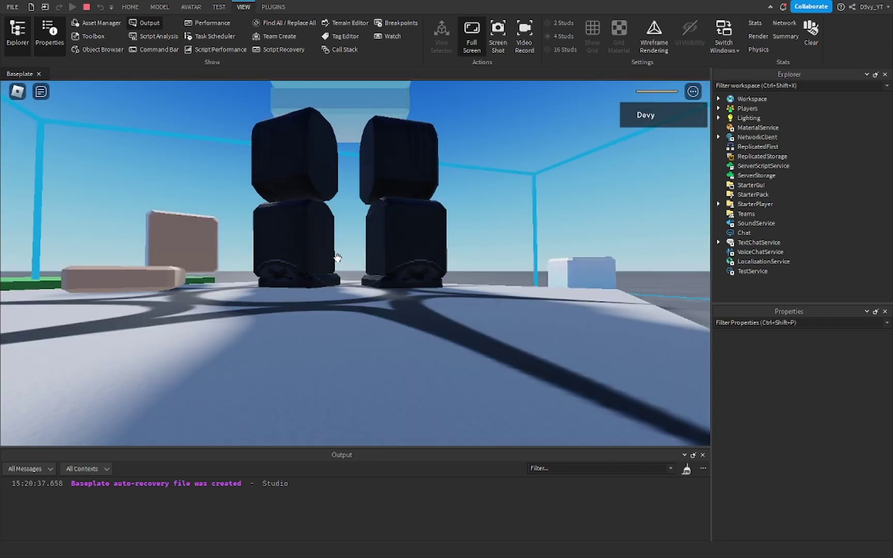
key(s)
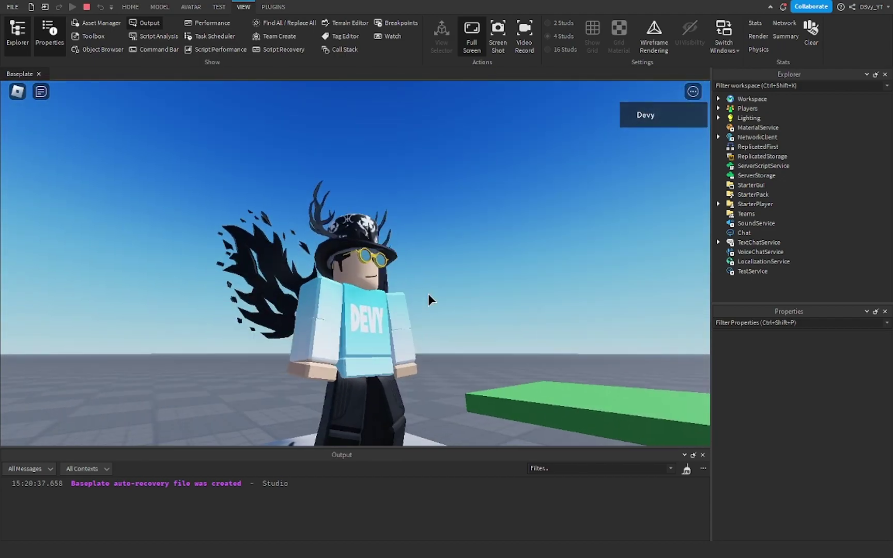
mouse_move(428, 294)
right_down()
mouse_move(353, 322)
mouse_move(463, 311)
mouse_move(410, 189)
right_up()
key(s)
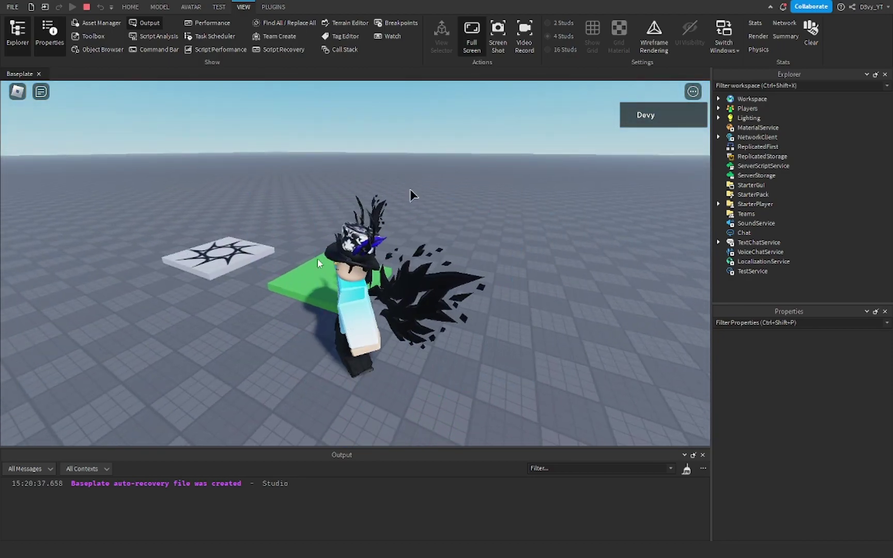
key(shift+F5)
Duplicate GrowPart, move the copy to the right, and rename it ShrinkPart.
right_drag(433, 258, 508, 213)
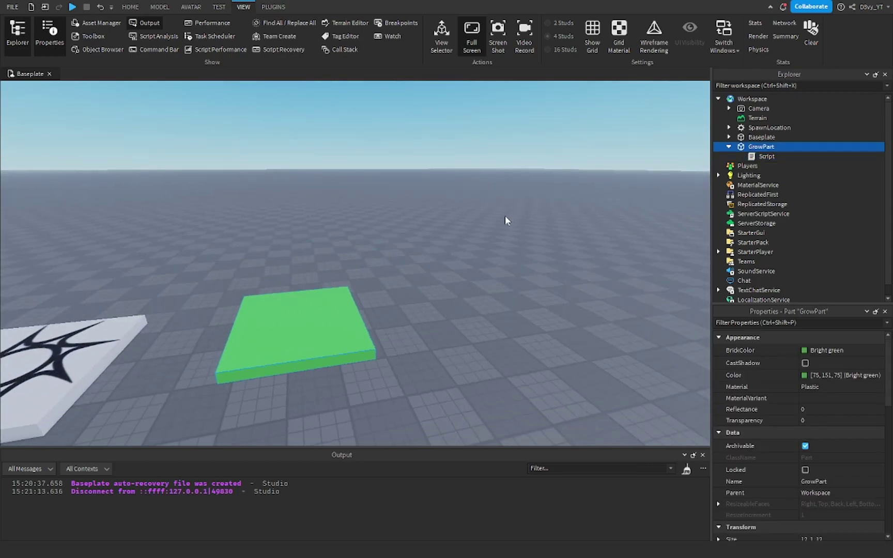
key(ctrl+d)
key(ctrl+2)
drag(362, 311, 576, 286)
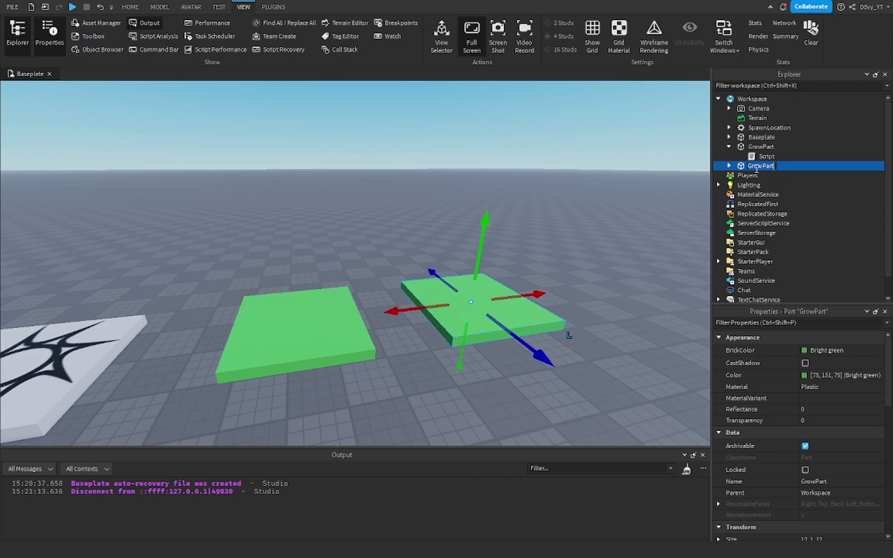
text(S)
text(rt)
key(Return)
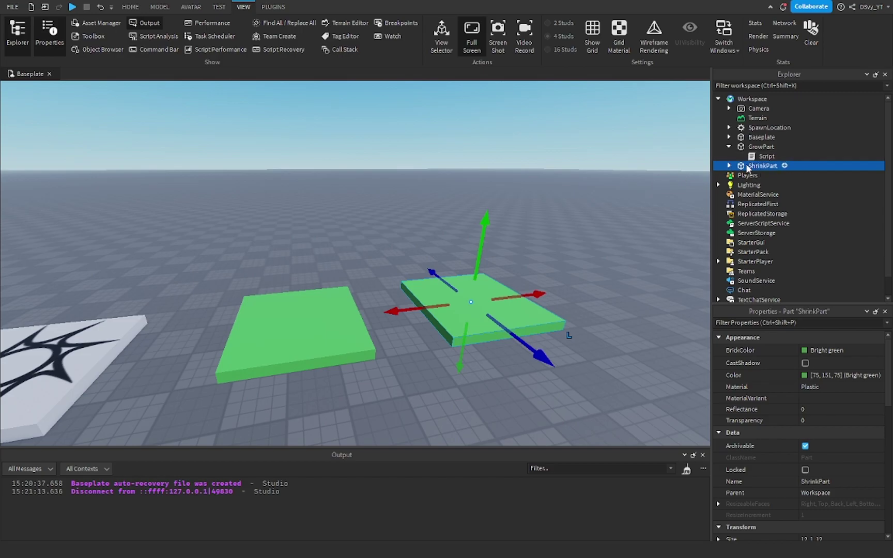
Change ShrinkPart's width, depth, height and head scale values to 1, then play-test.
click(729, 166)
double_click(759, 174)
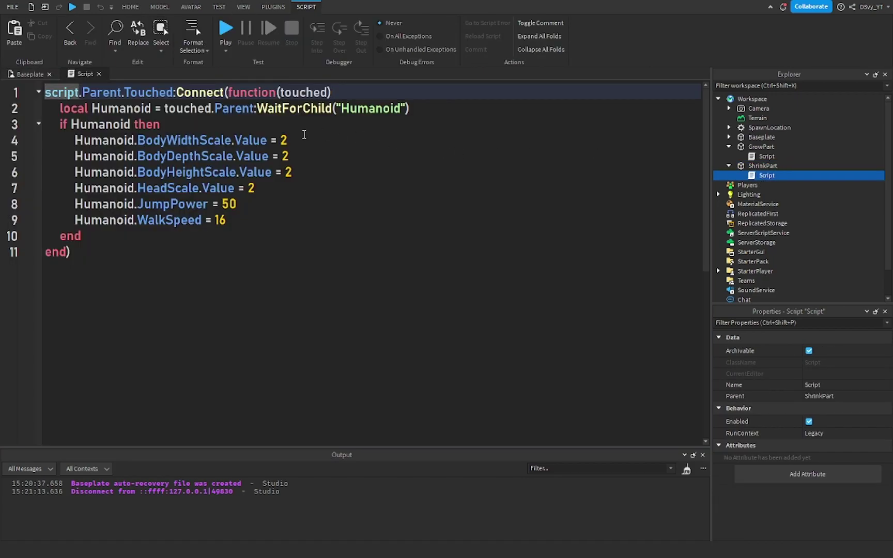
click(299, 140)
text(1)
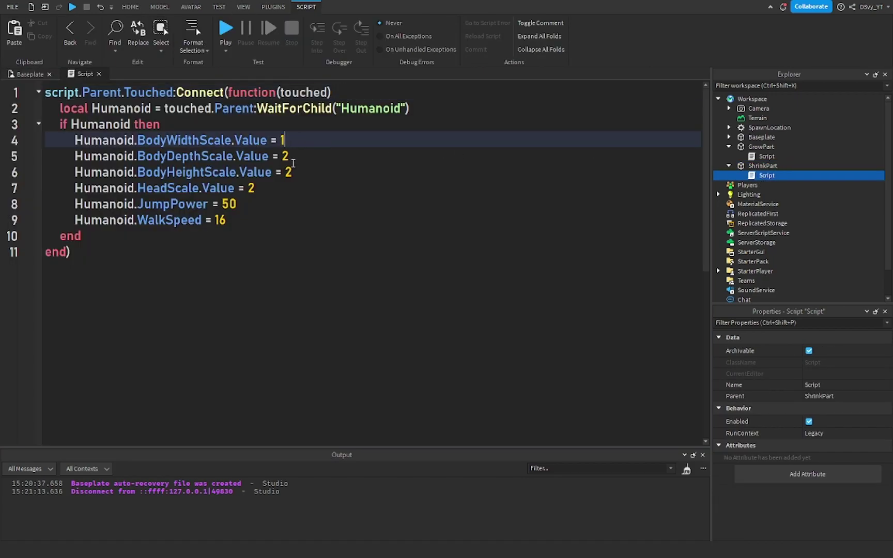
click(293, 162)
click(299, 170)
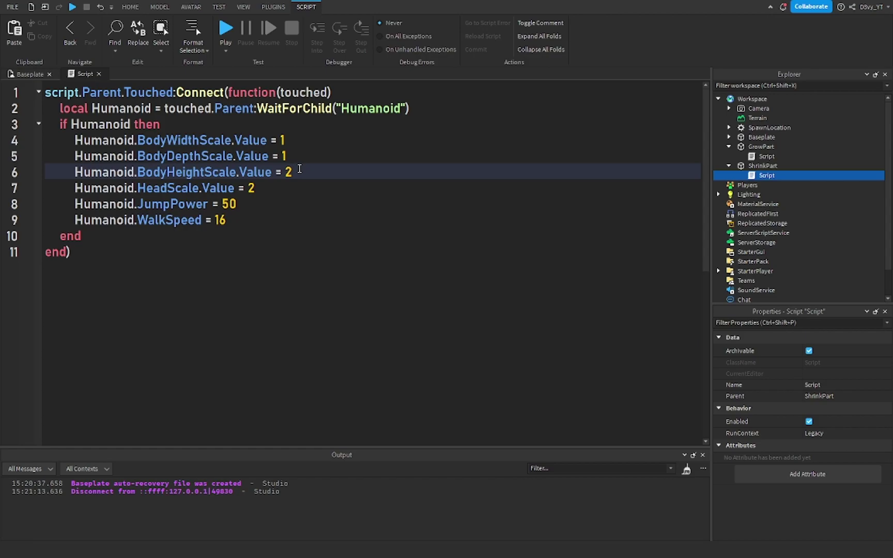
text(1)
click(268, 189)
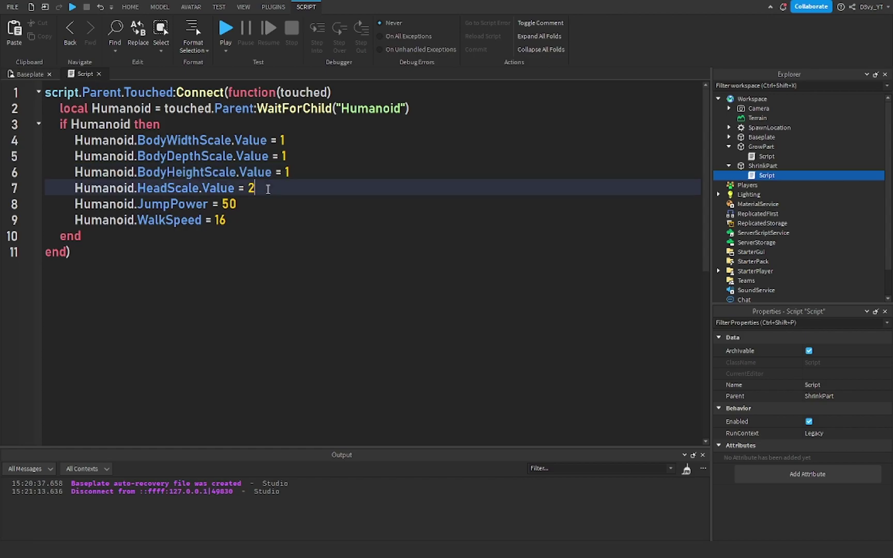
text(1)
click(314, 198)
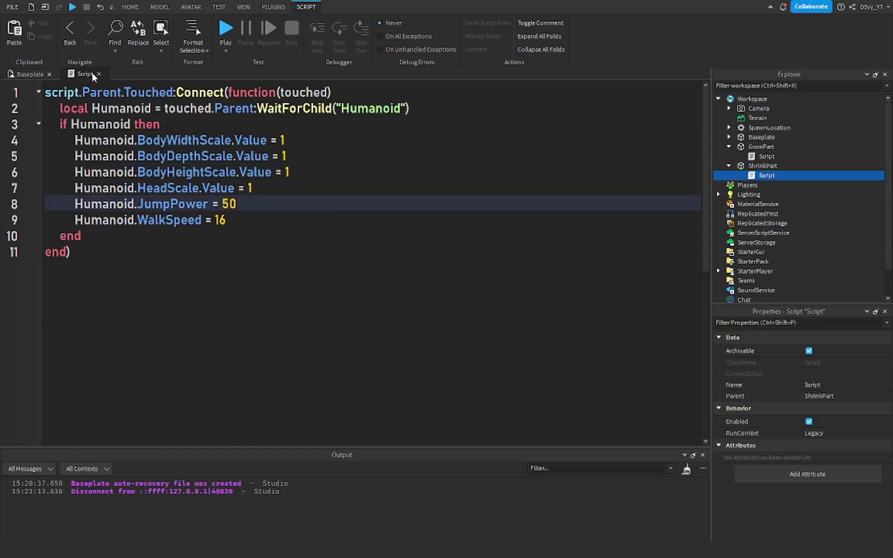
click(100, 75)
key(F5)
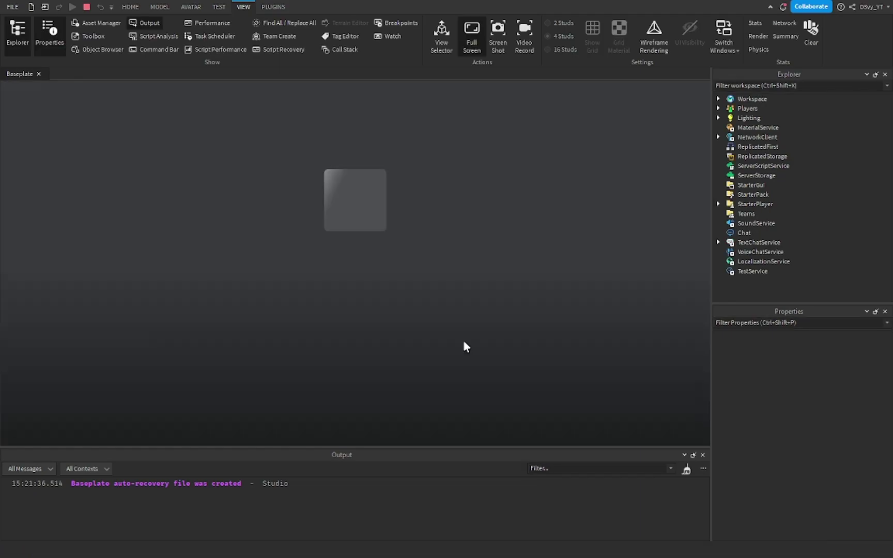
Stop the test and paint ShrinkPart red using the Model tab's Color menu.
key(shift+F5)
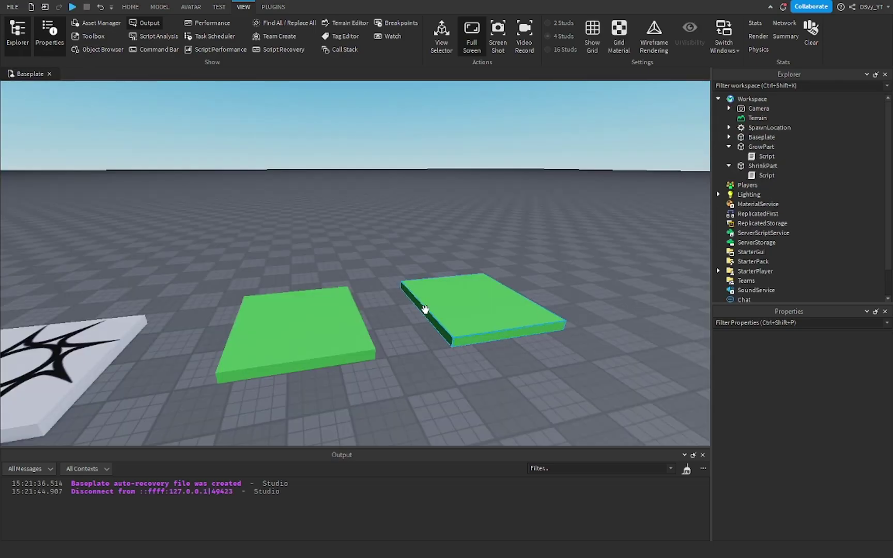
click(160, 6)
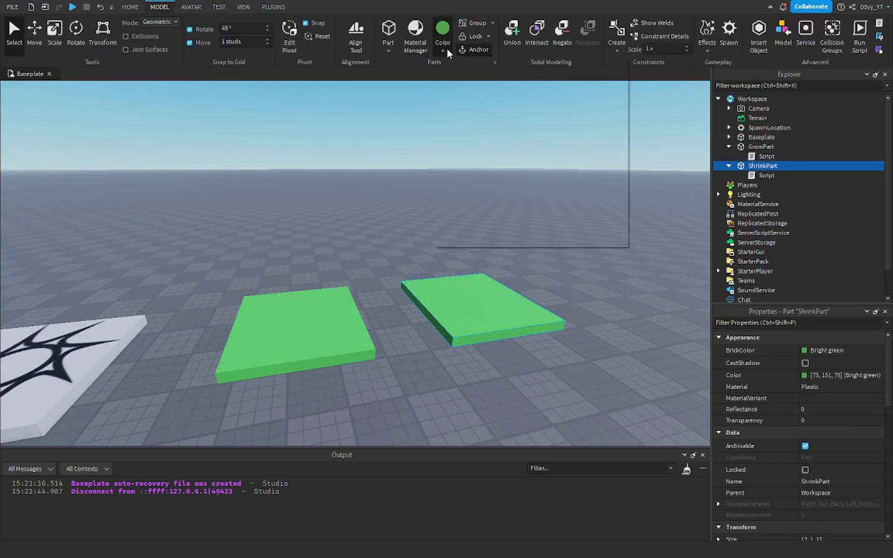
click(576, 149)
click(593, 218)
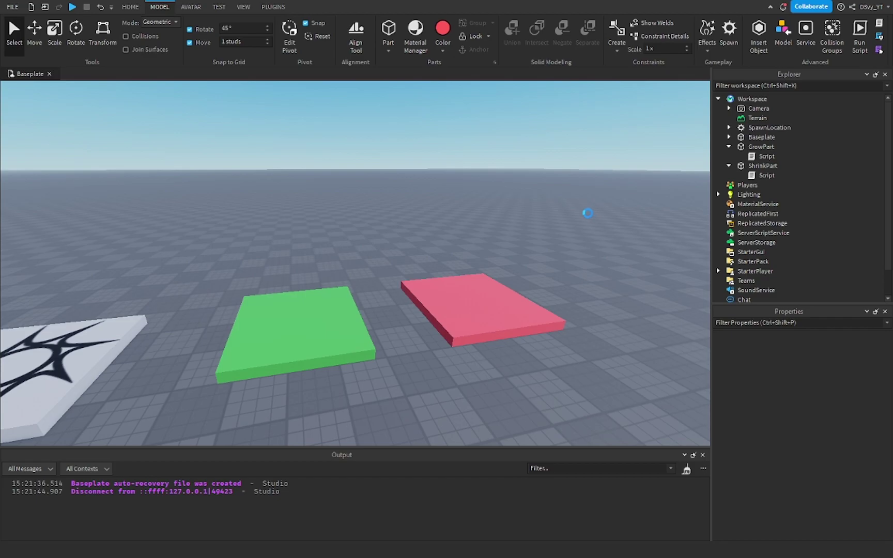
right_click(586, 213)
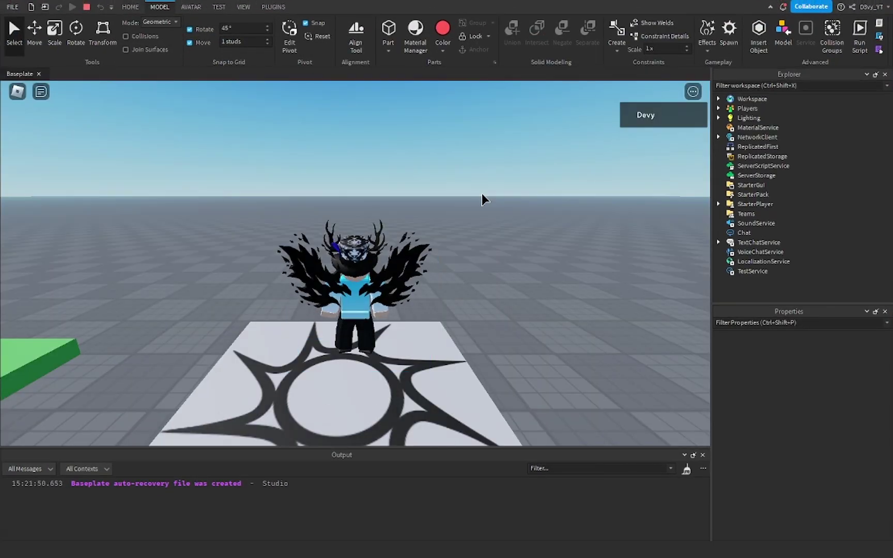
Walk the avatar over the red ShrinkPart, then back and jump onto GrowPart.
right_drag(481, 190, 473, 196)
key(w)
key(w)
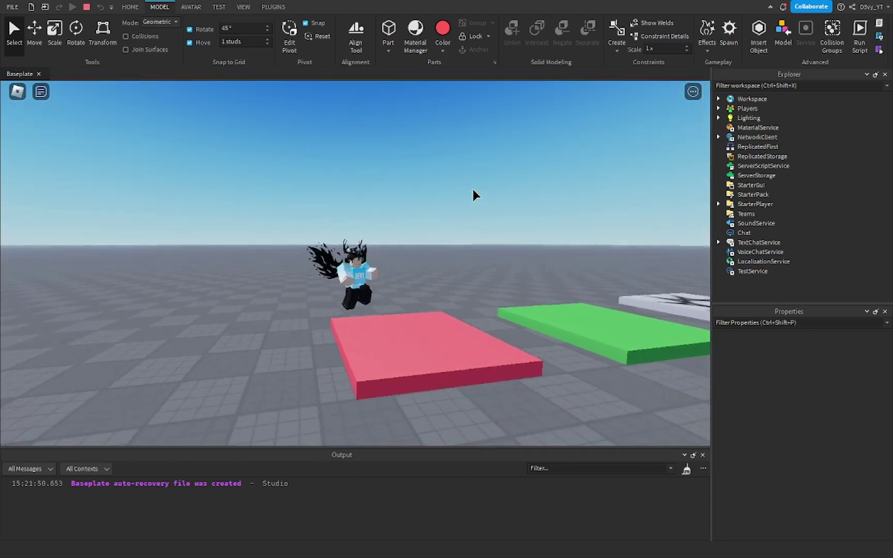
key(s)
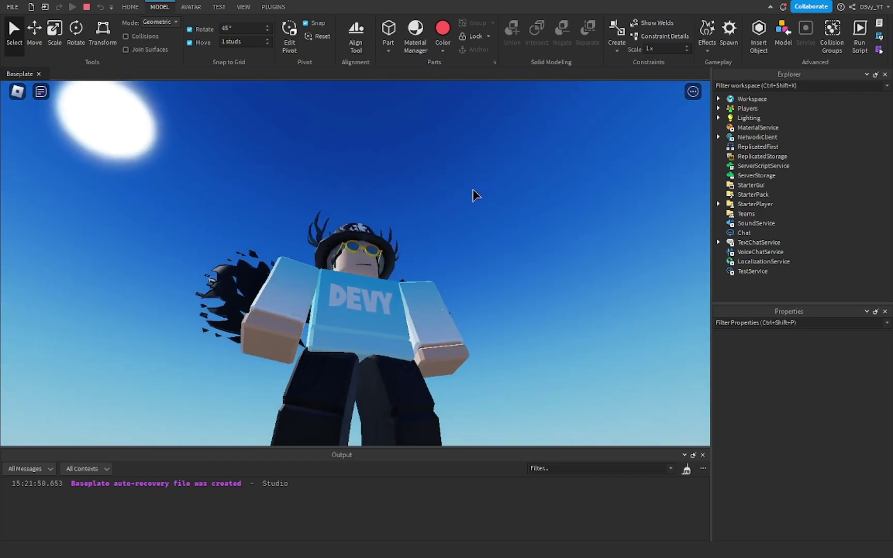
right_drag(473, 195, 472, 196)
key(w)
key(space)
Reset the character from the in-game menu.
key(Escape)
key(r)
key(Return)
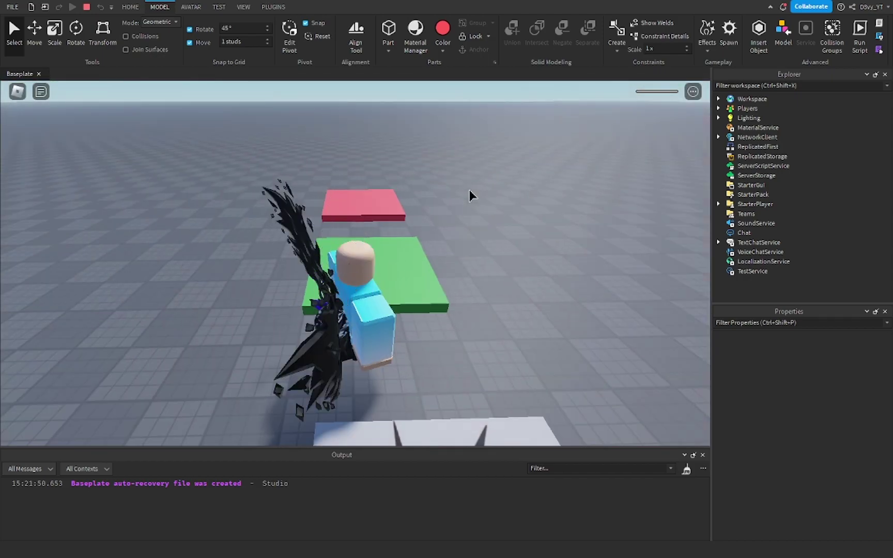